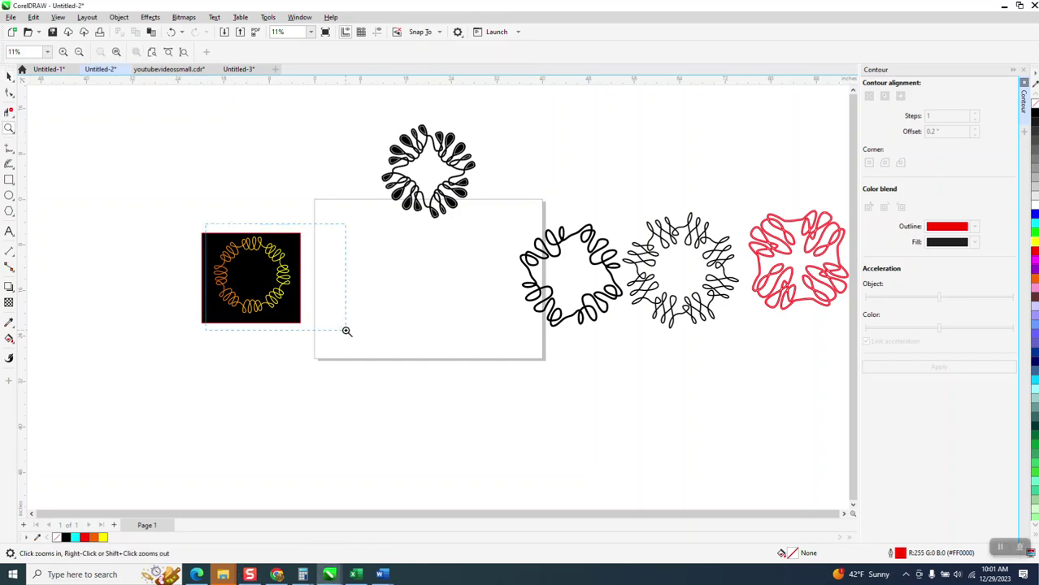
Draw a circle about 16.7 inches in diameter below the black teardrop wreath and centre it on the page
scroll(278, 285, down, 3)
scroll(319, 279, down, 1)
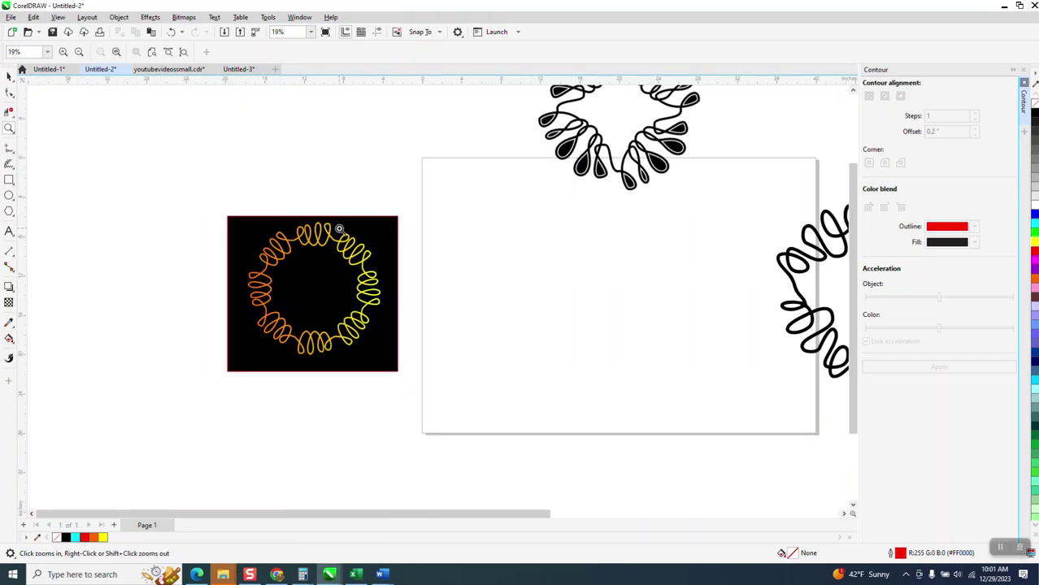
scroll(528, 237, down, 4)
drag(614, 220, 663, 230)
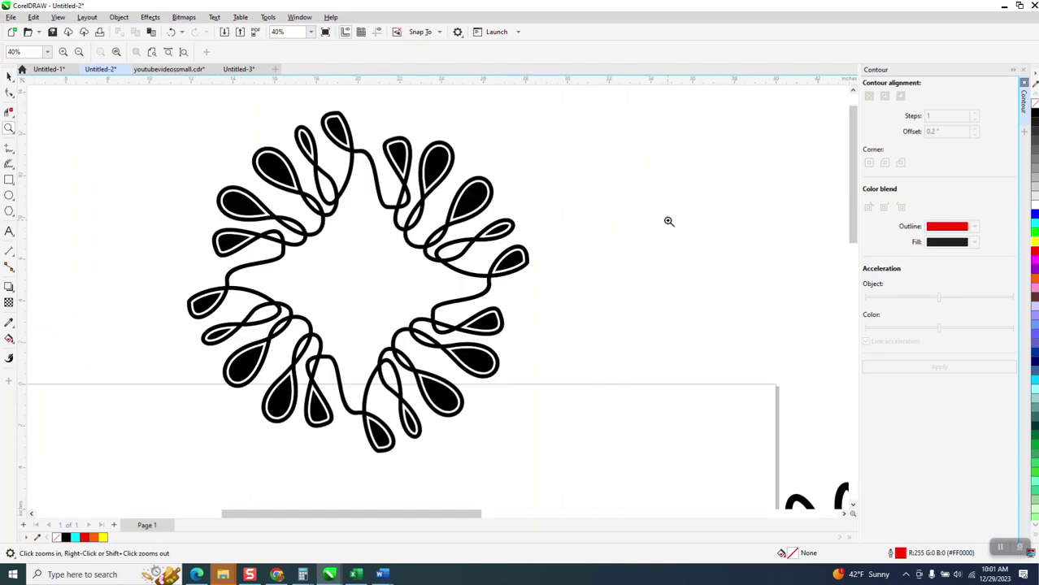
scroll(431, 211, down, 1)
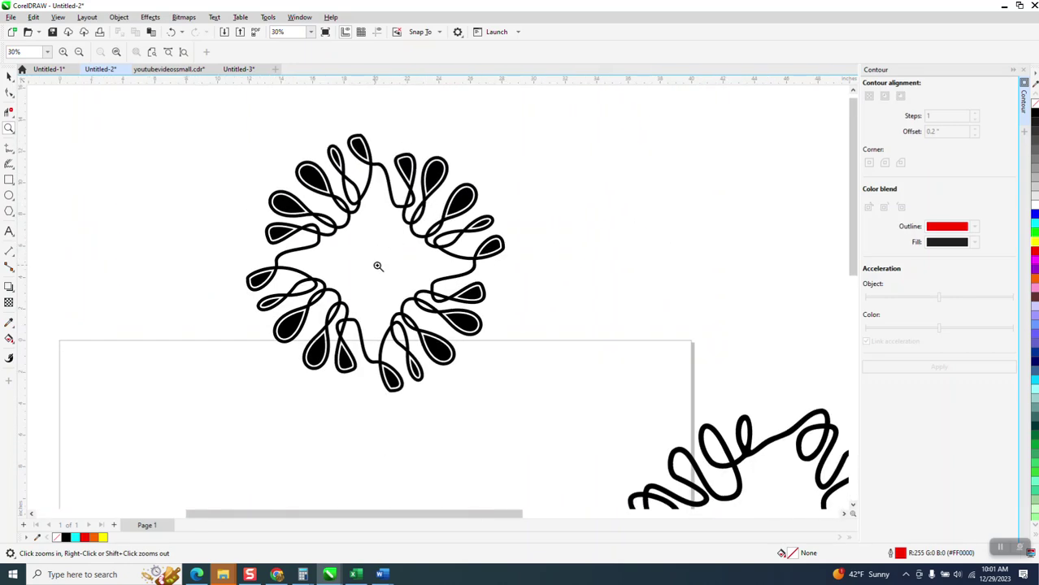
scroll(352, 172, down, 2)
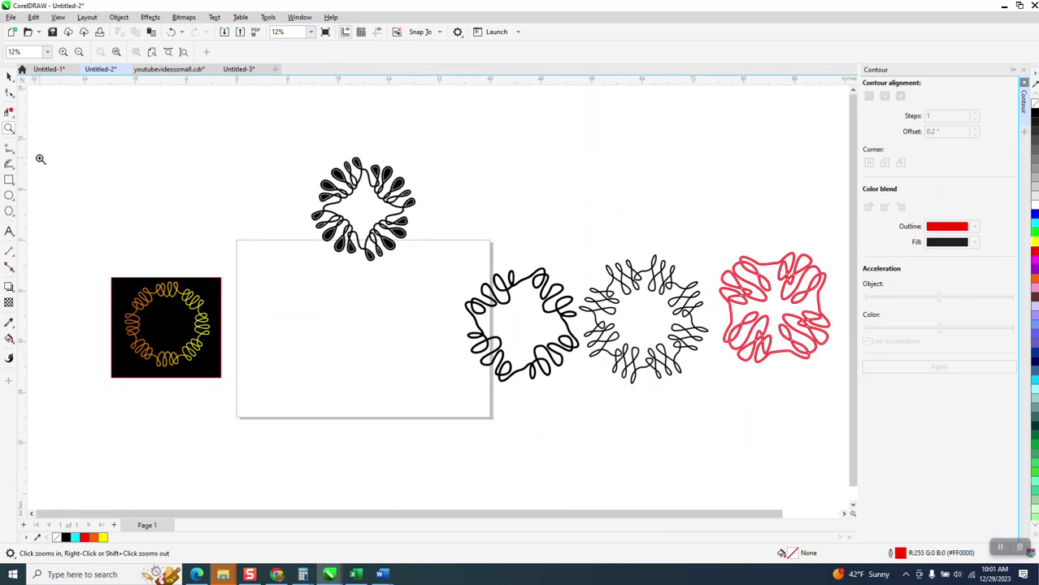
click(9, 196)
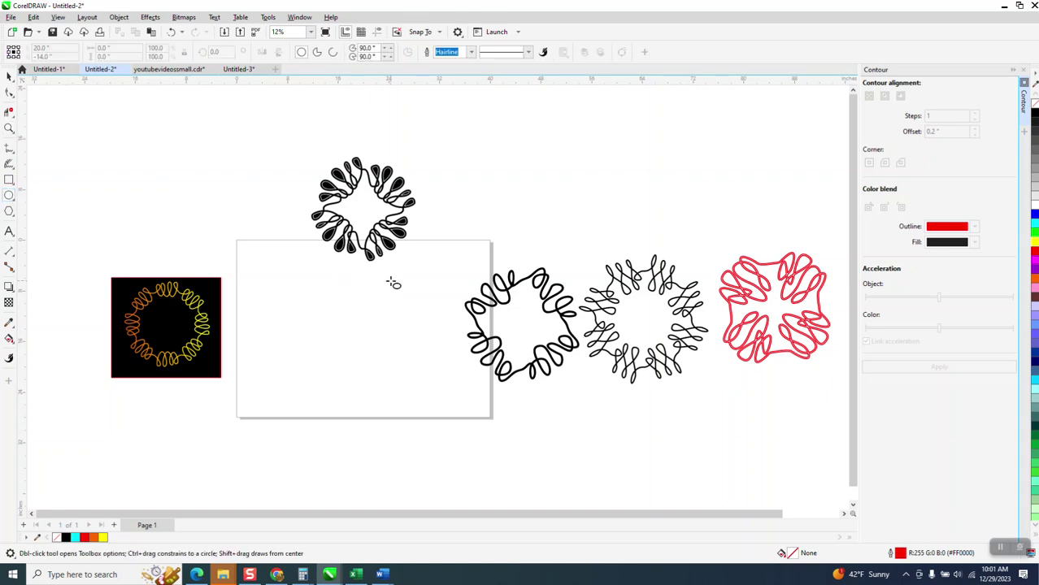
drag(418, 274, 310, 385)
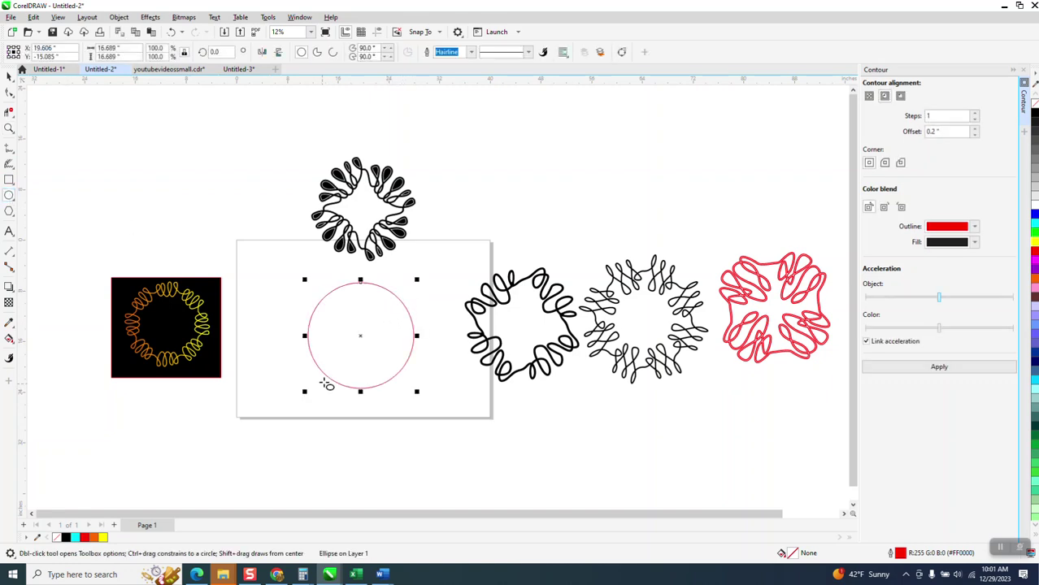
Draw a vertical line about 26.6 inches long, centre it on the page, and add a copy rotated 90 degrees to form a cross
click(13, 152)
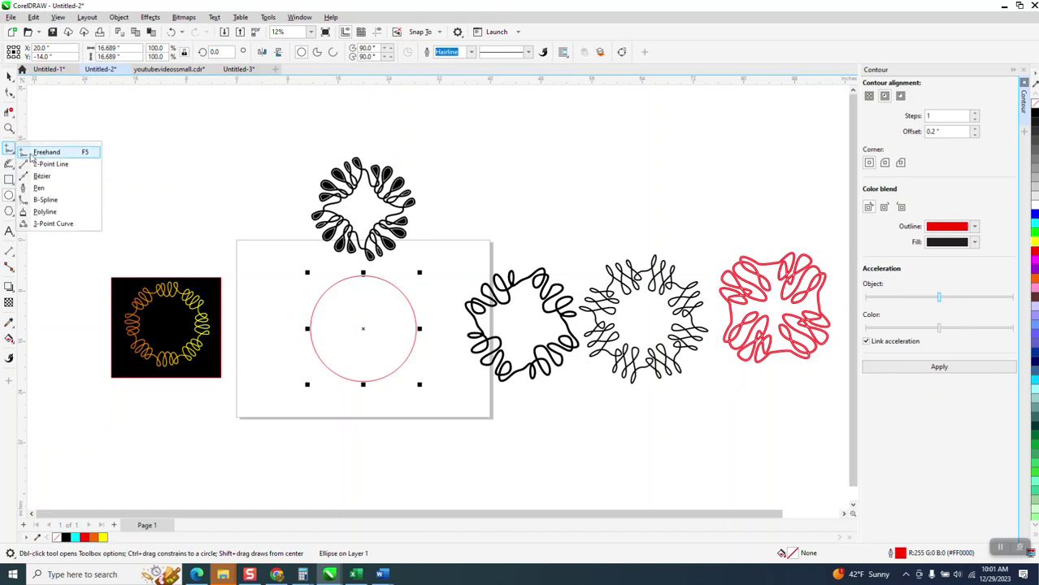
click(45, 163)
drag(286, 195, 288, 369)
key(p)
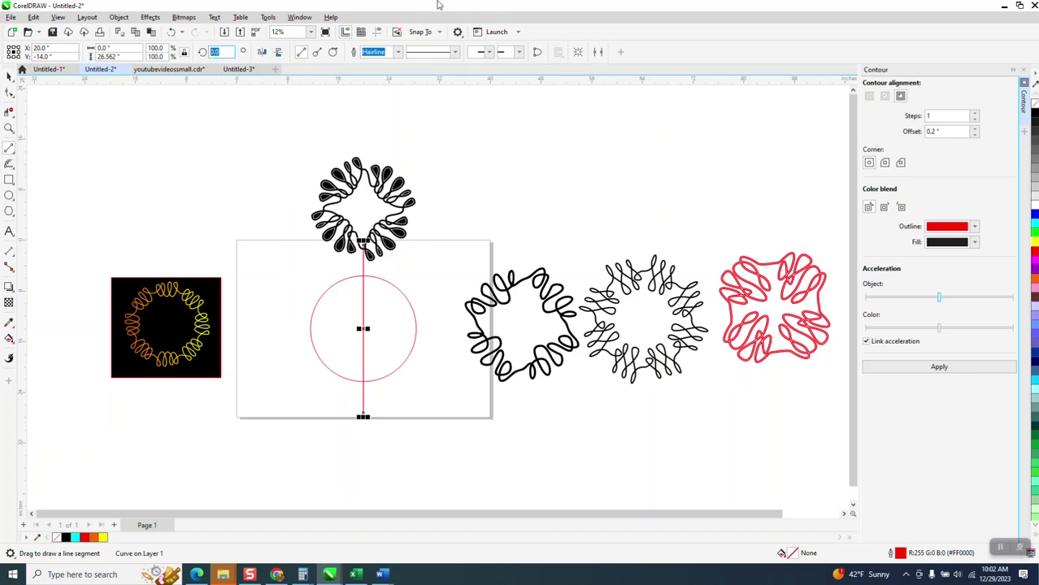
text(0)
key(Return)
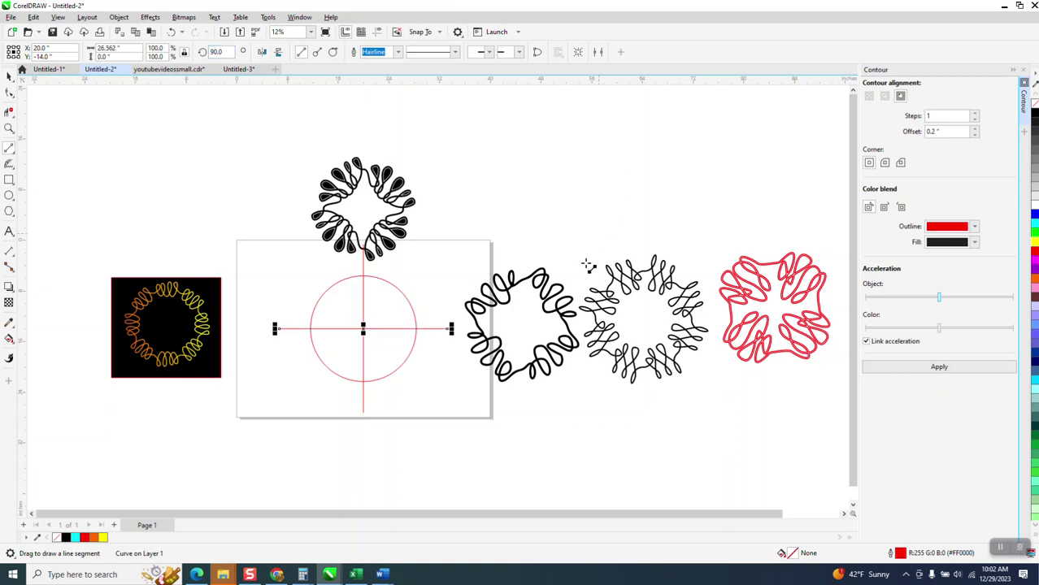
Try to delete the vertical line's overhang above the circle with Virtual Segment Delete, and undo the deletion
click(9, 111)
click(390, 262)
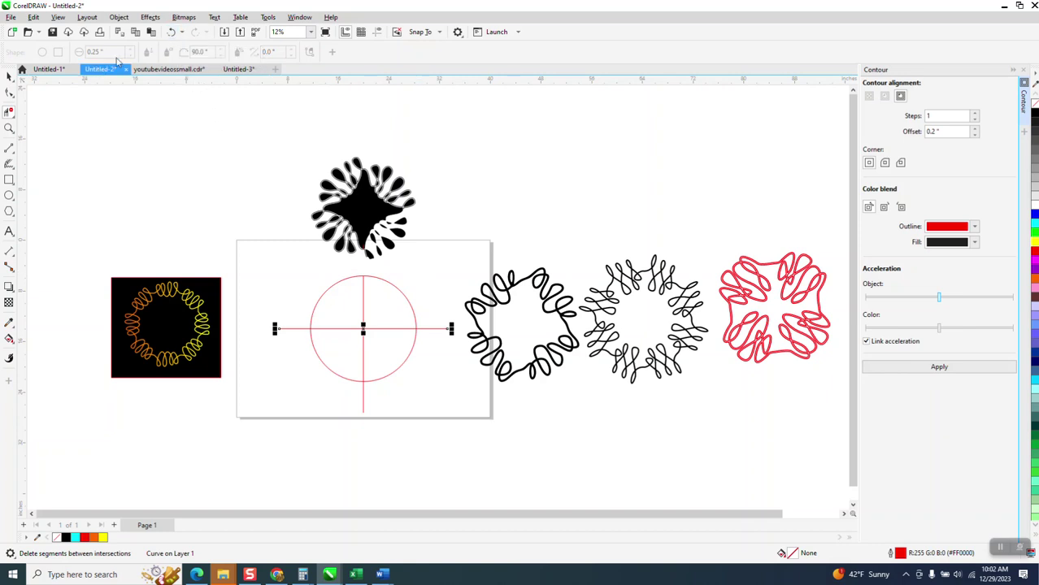
click(9, 128)
drag(300, 153, 451, 262)
right_click(461, 262)
right_click(437, 230)
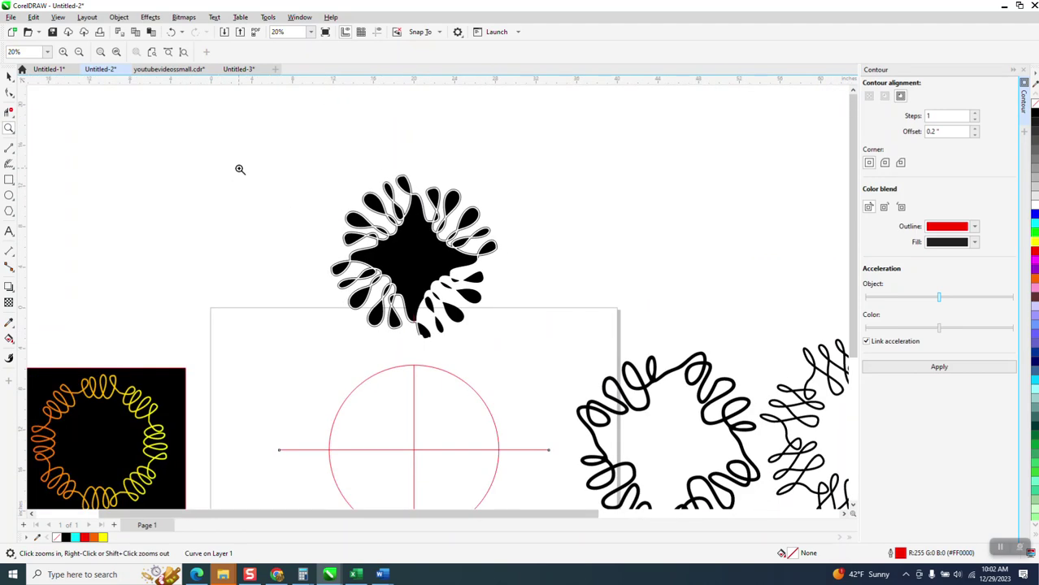
click(171, 32)
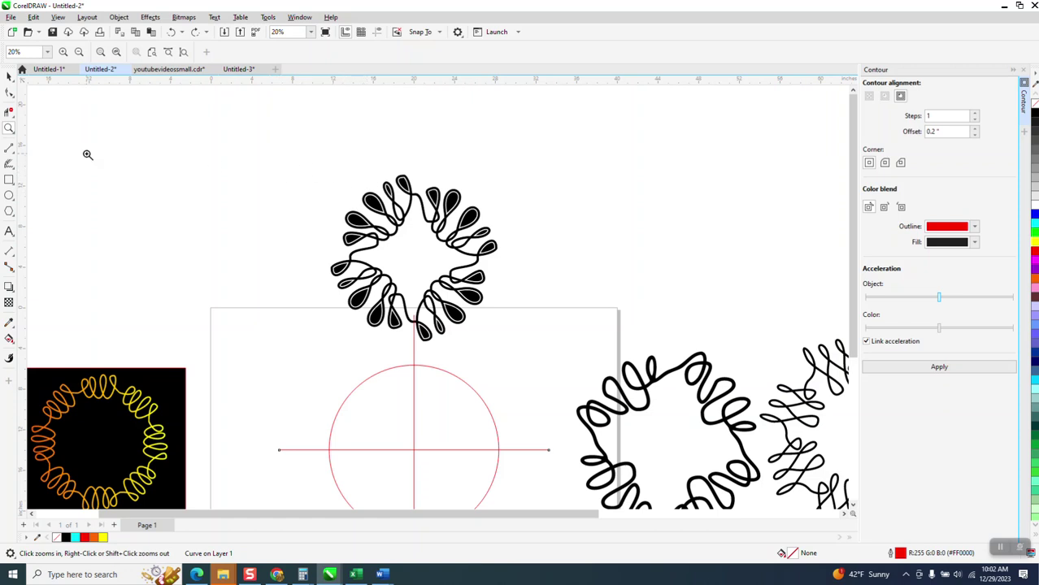
Duplicate the black teardrop wreath to the upper right of the original, centred at about X 38.4, Y 11.6 inches
click(9, 76)
drag(328, 165, 417, 315)
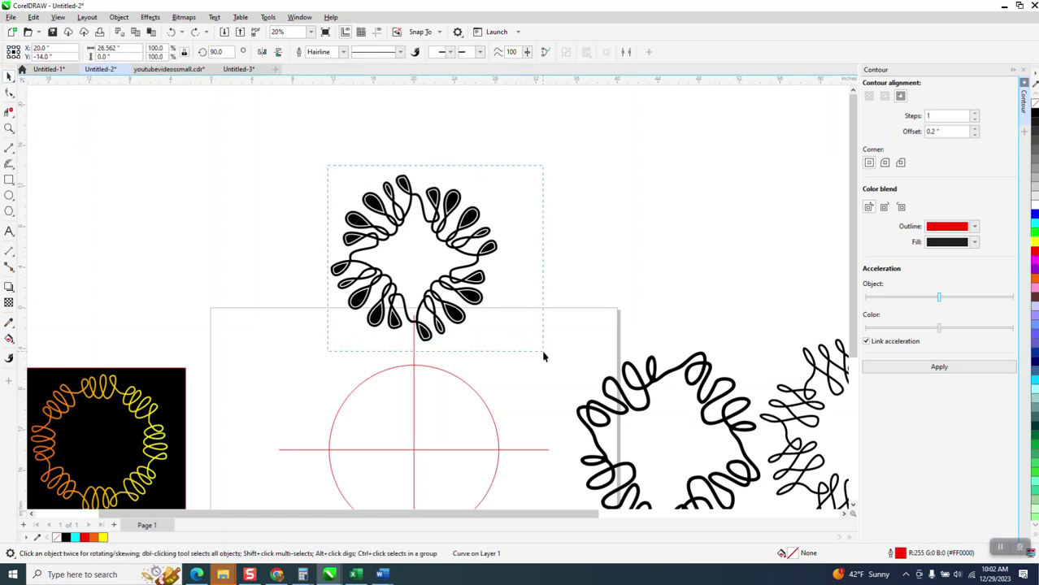
drag(543, 356, 543, 356)
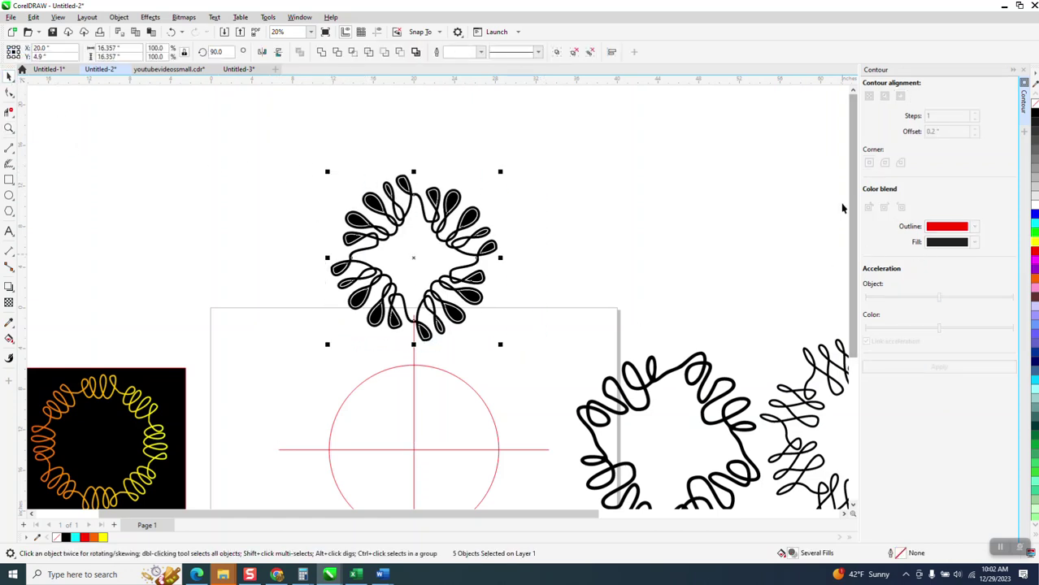
drag(427, 267, 615, 199)
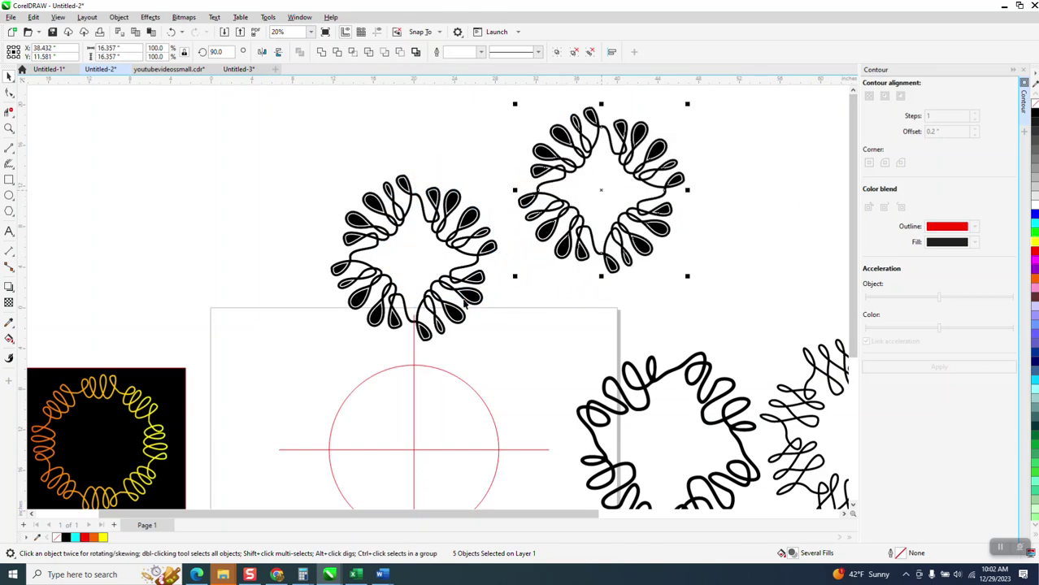
Trim the circle and crossing lines with Virtual Segment Delete, leaving only the closed upper-left quarter sector
click(9, 112)
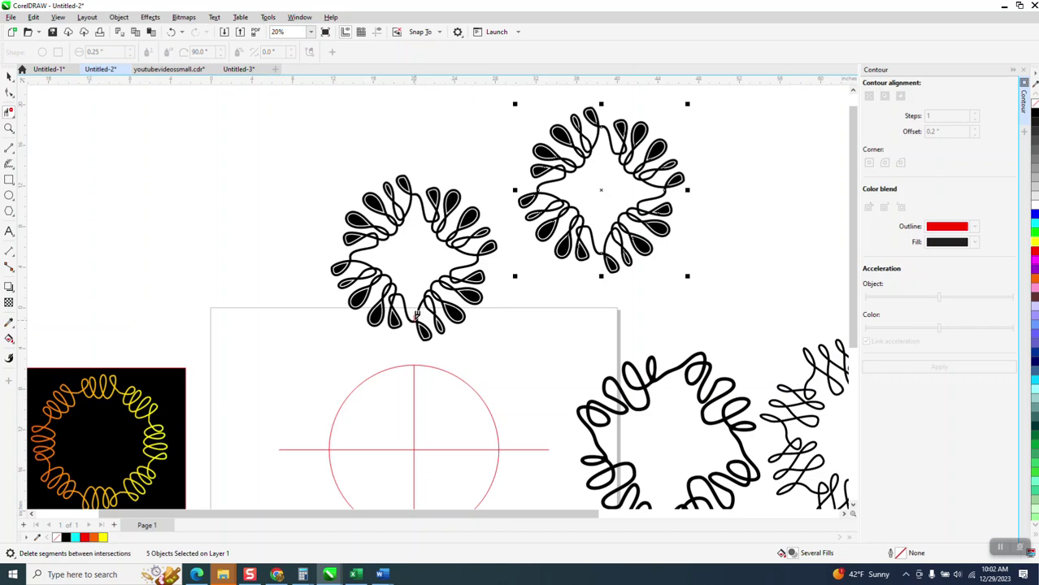
click(171, 31)
scroll(469, 377, down, 2)
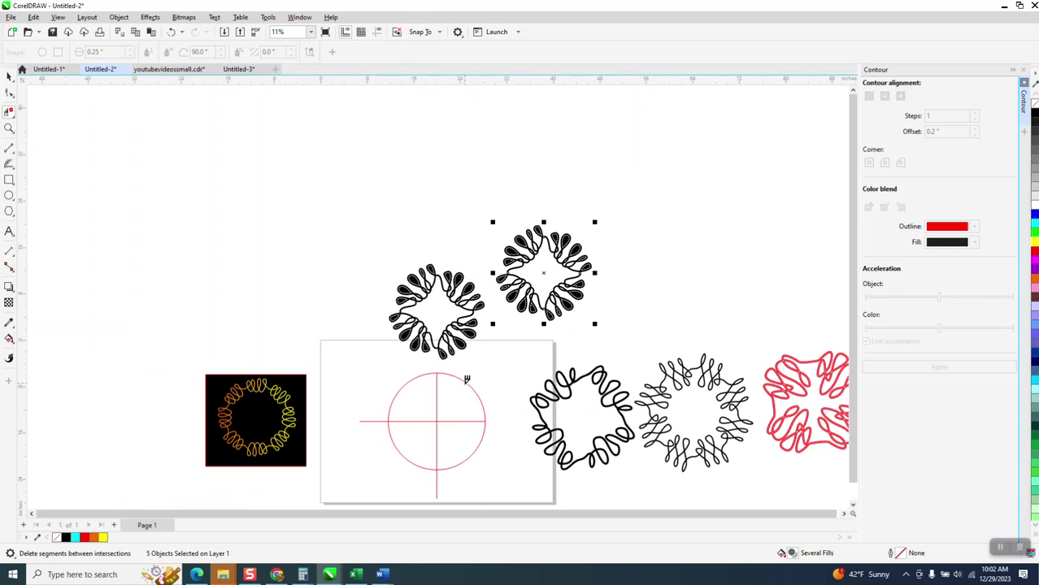
mouse_move(466, 383)
mouse_down()
mouse_move(468, 471)
mouse_move(409, 471)
mouse_up()
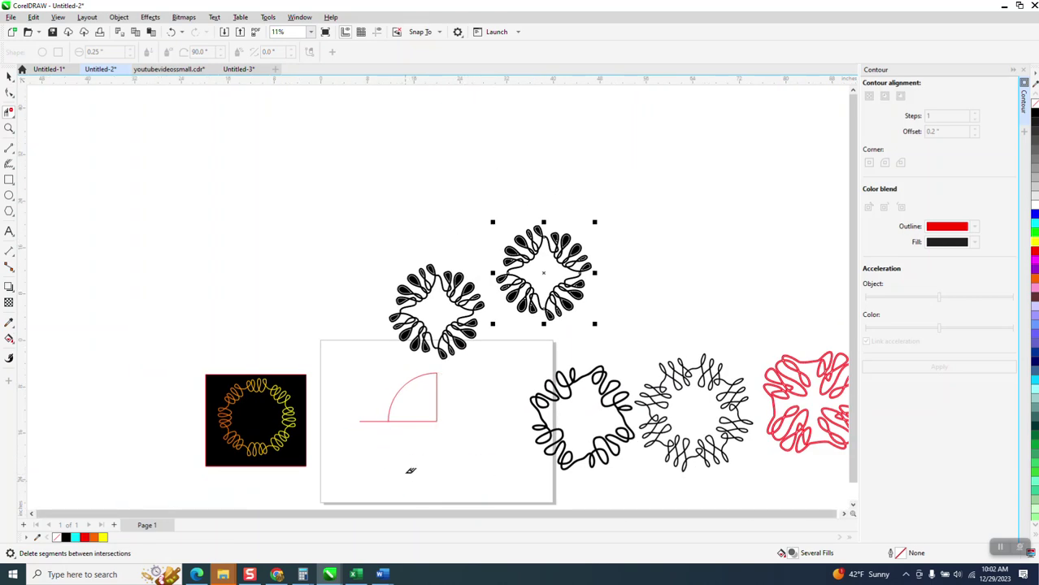
click(374, 422)
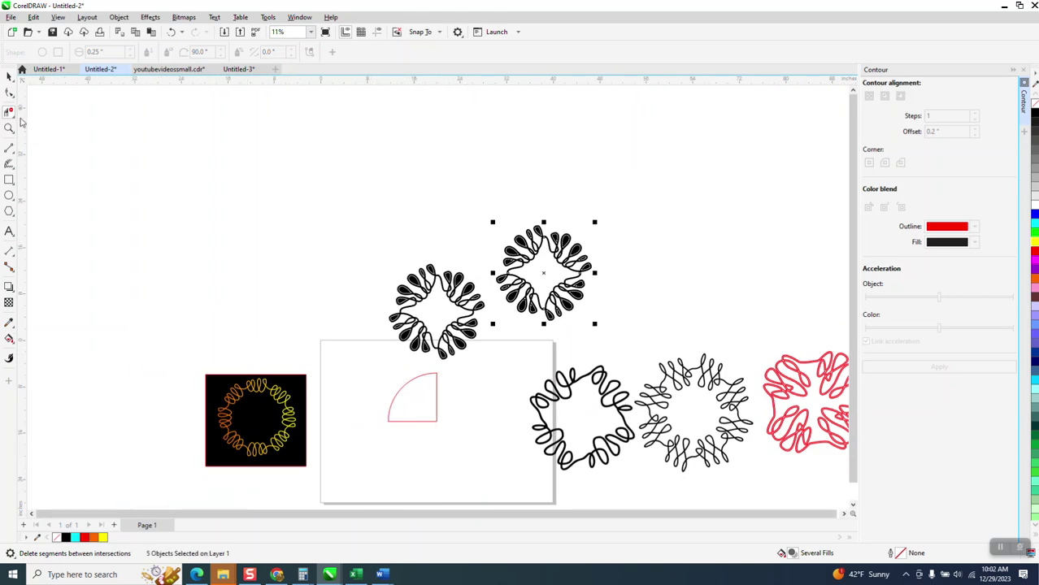
Show the page's centre guidelines and draw a circle about 11.4 inches in diameter centred on their intersection
key(z)
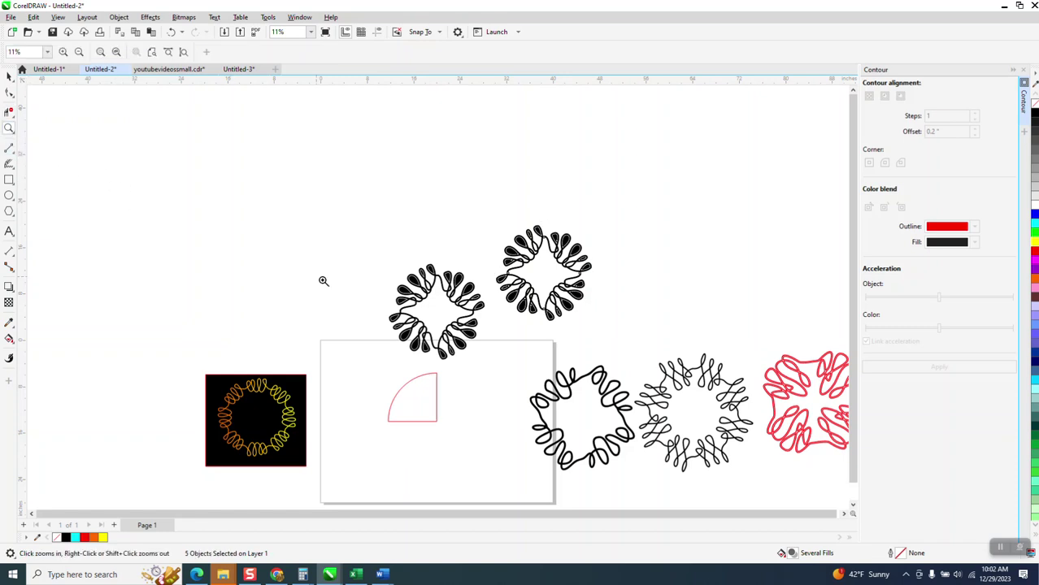
click(377, 32)
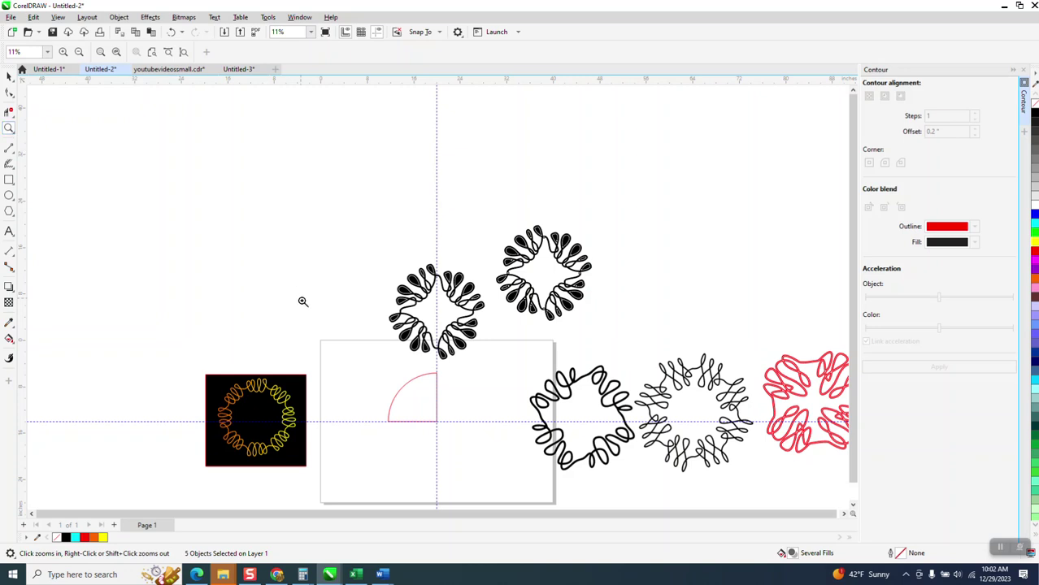
drag(301, 300, 545, 483)
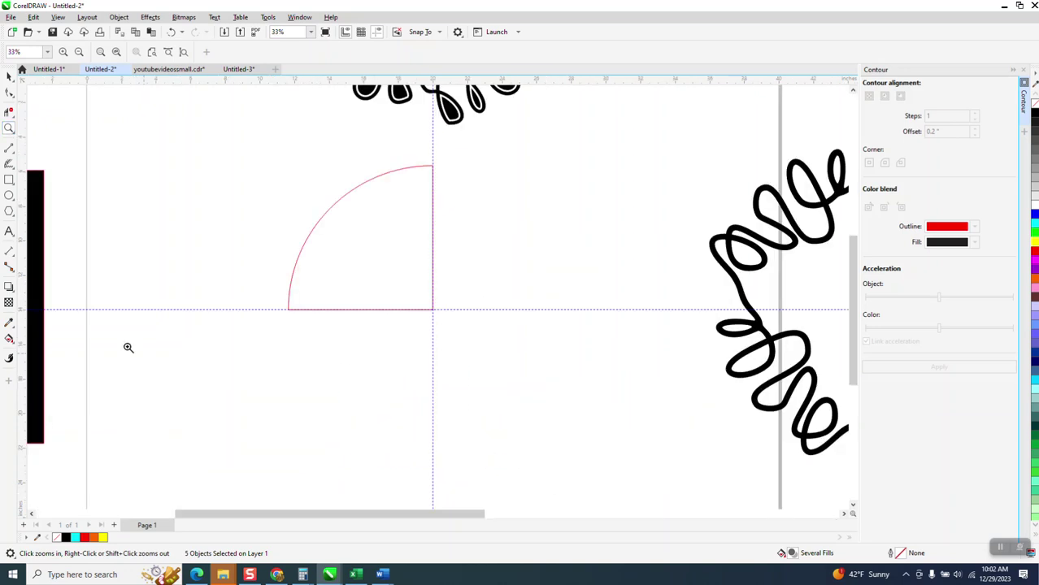
click(9, 196)
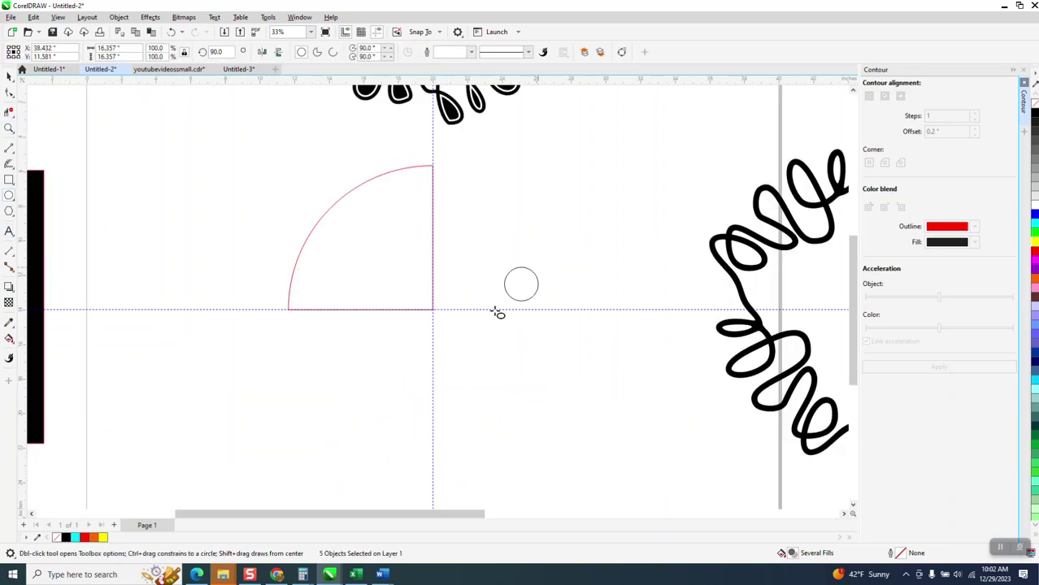
drag(494, 311, 379, 417)
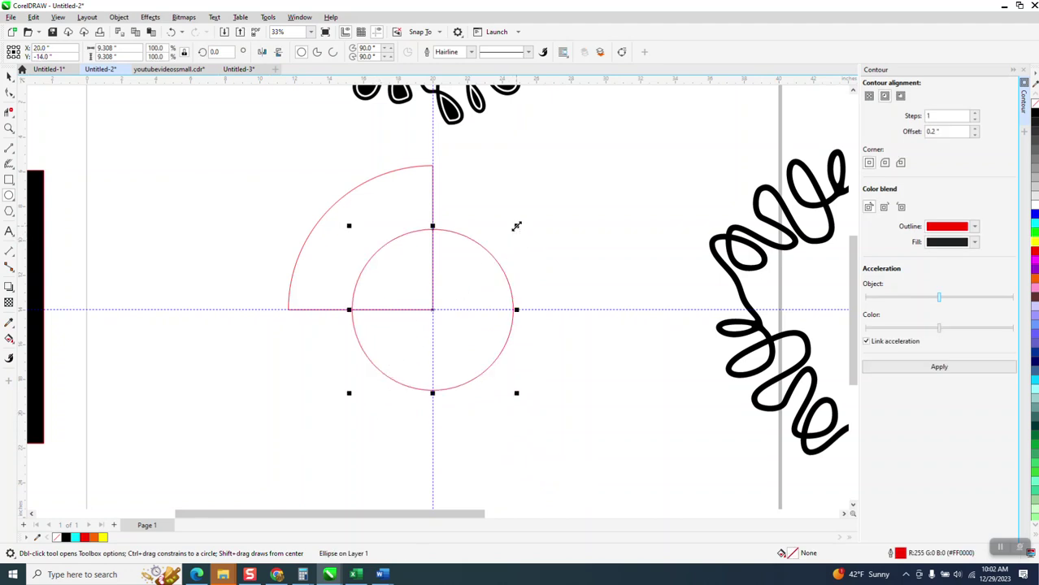
drag(516, 226, 534, 208)
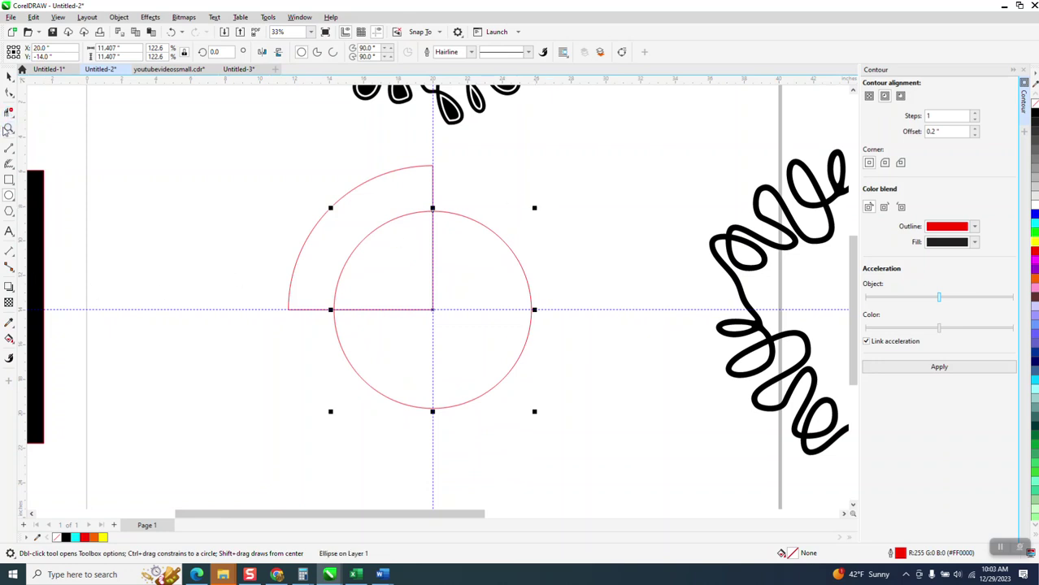
Draw a freehand curve with four outward loops from the inner circle's top quadrant to its left quadrant, about 6.6 by 7.3 inches
scroll(315, 248, down, 1)
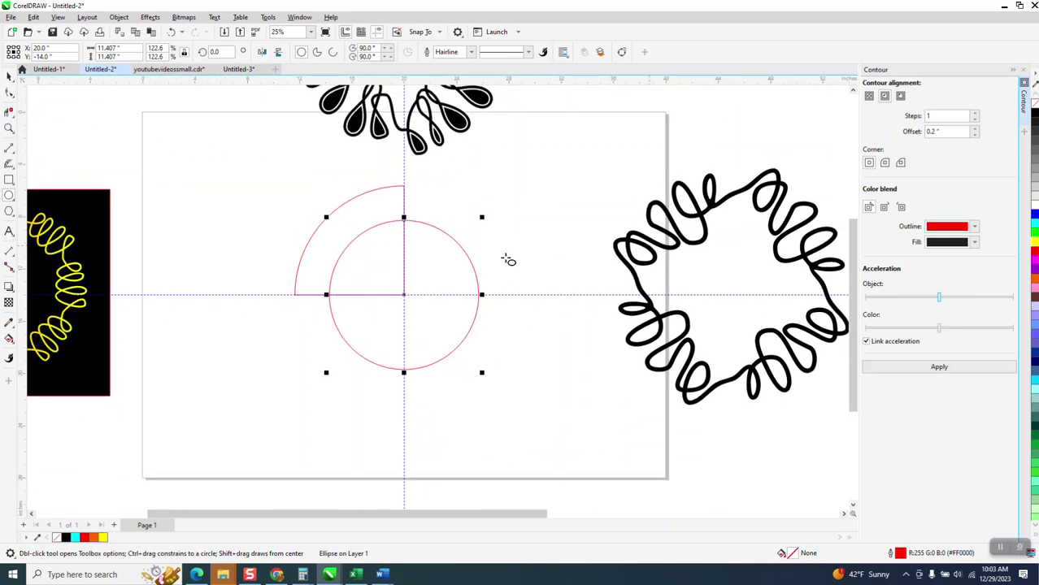
click(8, 129)
mouse_move(174, 149)
mouse_down()
mouse_move(245, 225)
mouse_move(599, 408)
mouse_up()
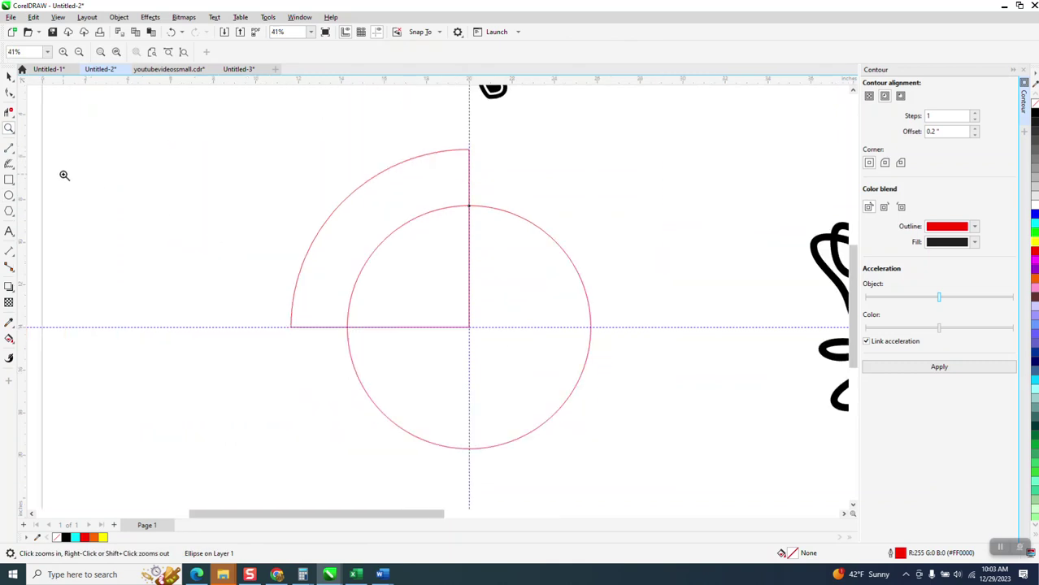
click(13, 153)
click(47, 151)
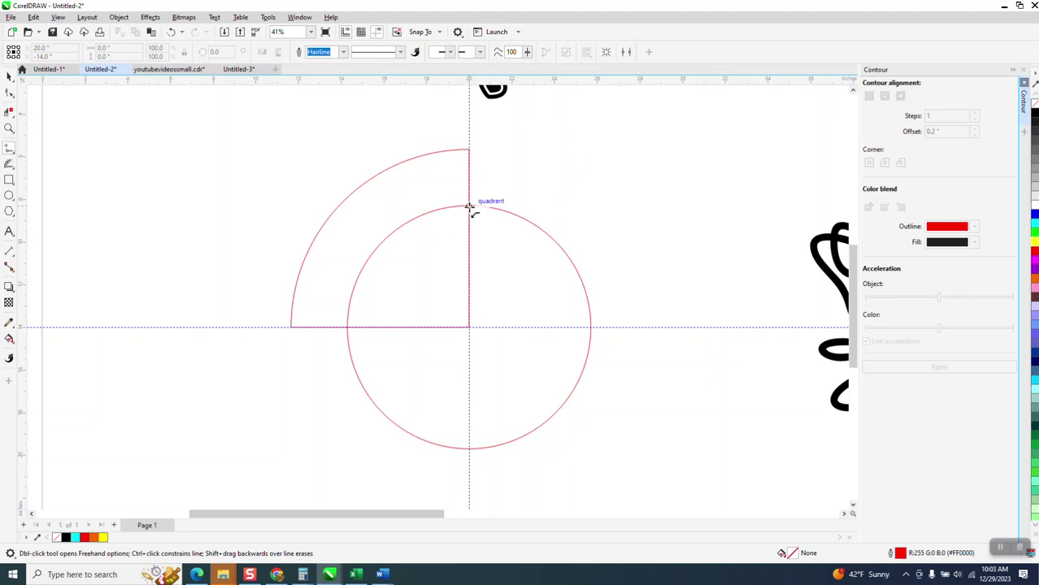
mouse_move(470, 206)
mouse_down()
mouse_move(441, 174)
mouse_move(454, 183)
mouse_move(455, 211)
mouse_move(447, 225)
mouse_move(404, 233)
mouse_move(390, 220)
mouse_move(391, 197)
mouse_move(410, 231)
mouse_move(405, 251)
mouse_move(381, 260)
mouse_move(348, 231)
mouse_move(355, 225)
mouse_move(372, 253)
mouse_move(362, 283)
mouse_move(342, 290)
mouse_move(329, 271)
mouse_move(357, 277)
mouse_move(347, 328)
mouse_up()
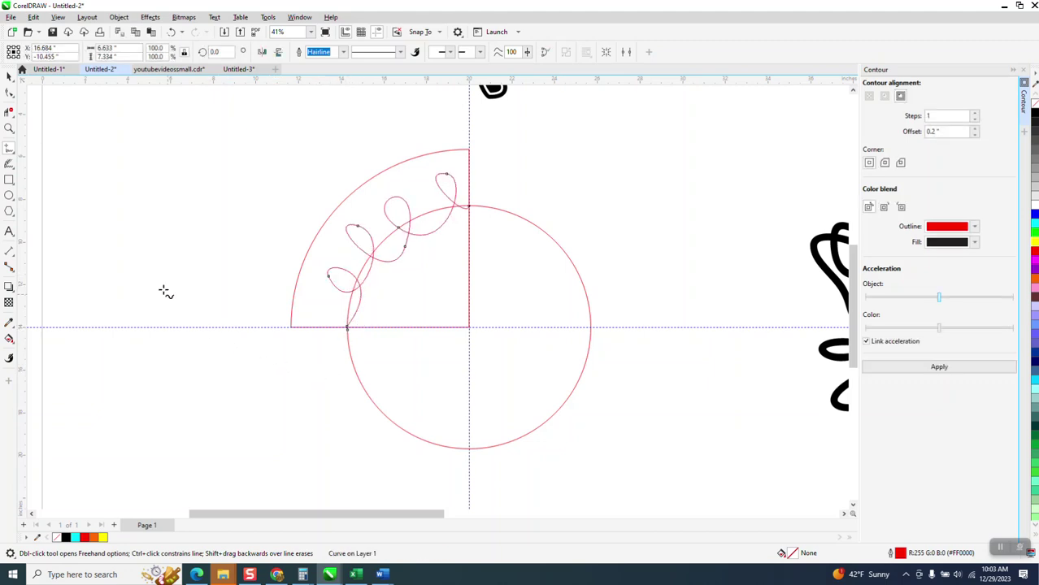
Reshape the looping curve's second loop from the top by adjusting the node handle where it crosses the inner circle
click(9, 127)
drag(285, 176, 521, 307)
click(9, 92)
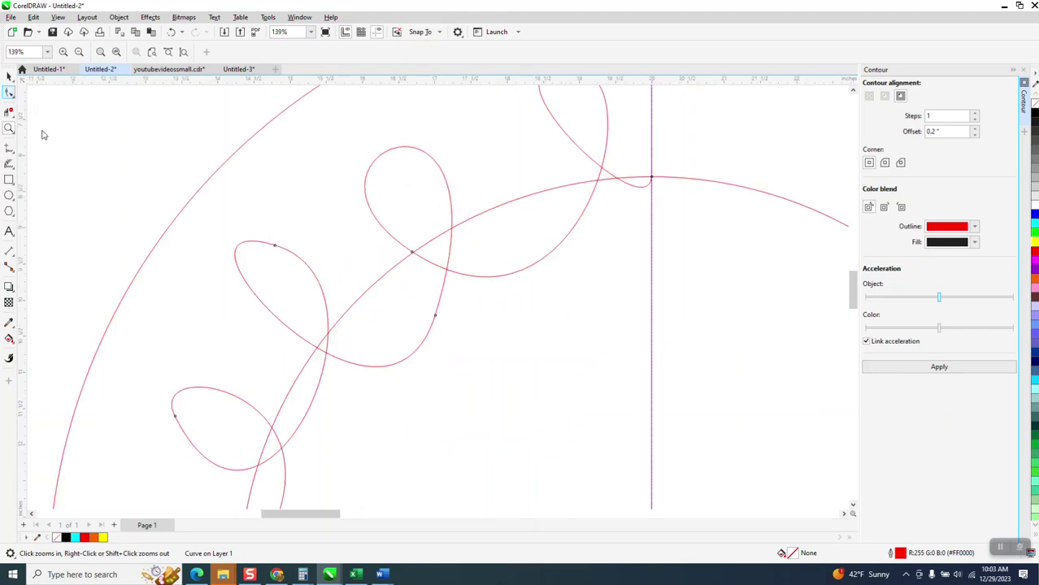
click(436, 318)
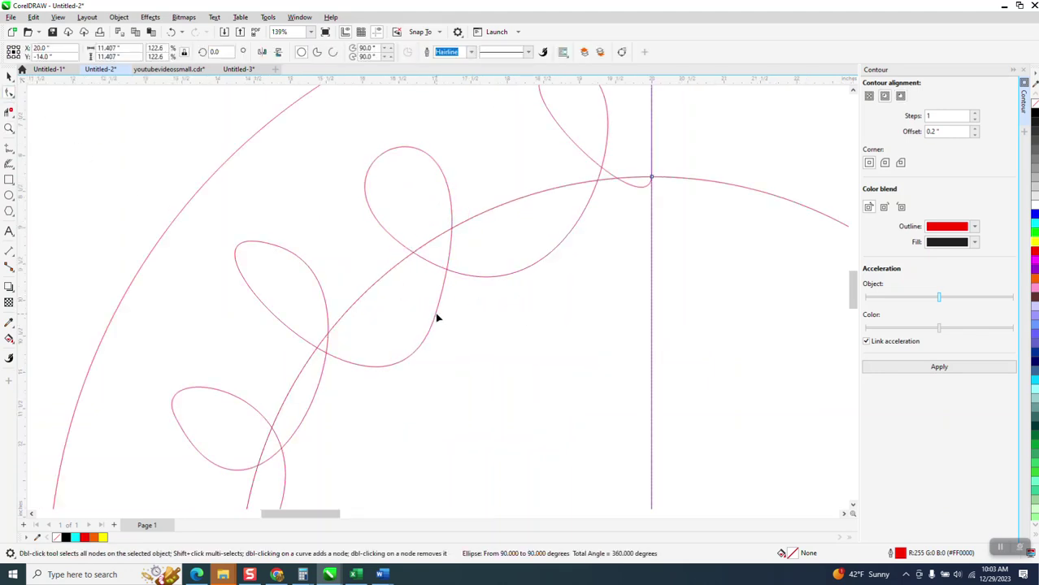
click(446, 273)
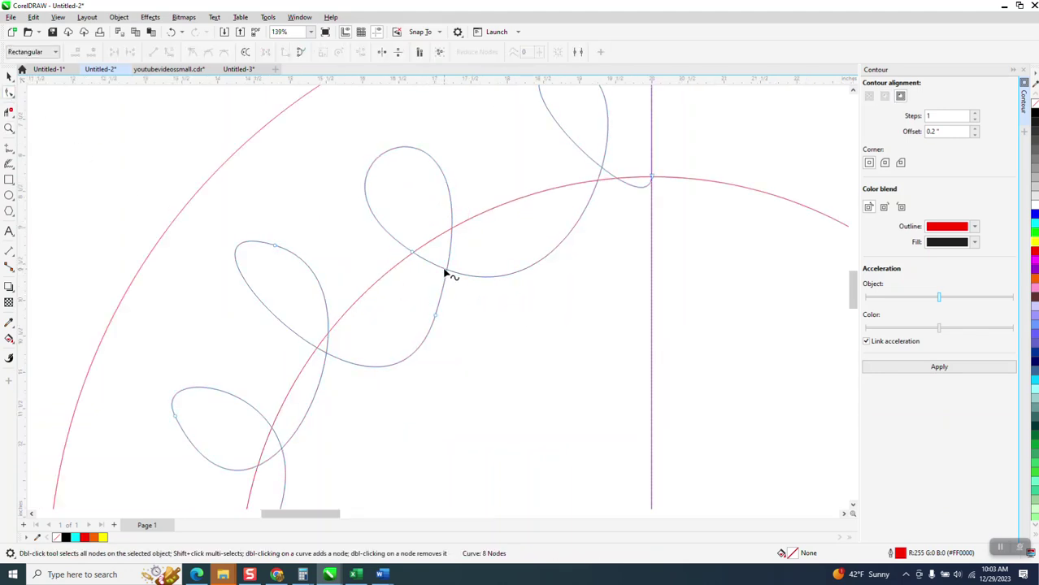
click(437, 318)
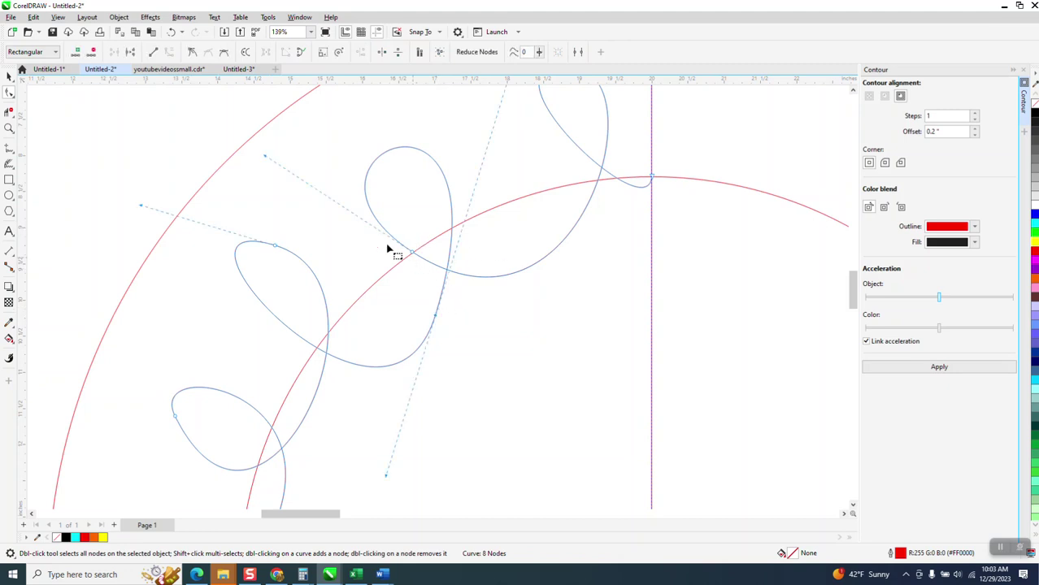
drag(265, 155, 254, 170)
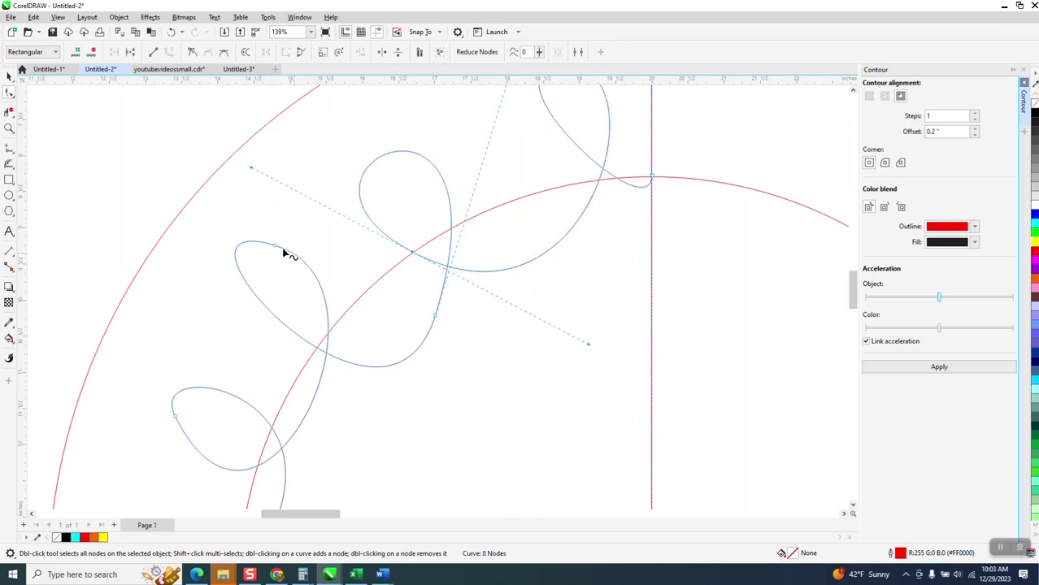
Reshape the third loop from the top by levelling its upper node's handles, and bend the segment leading to the lowest loop outward
drag(409, 287, 373, 251)
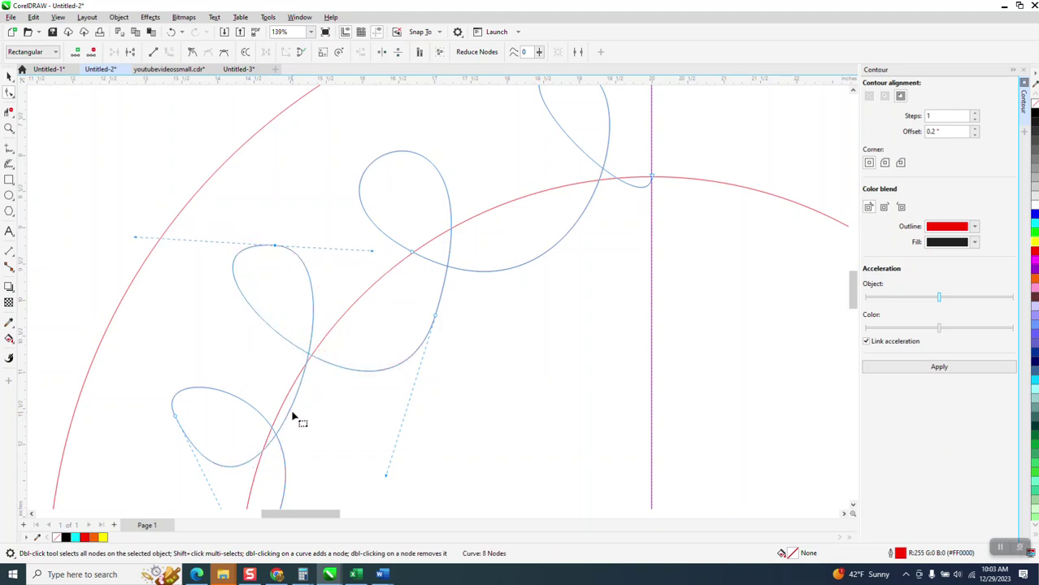
drag(290, 411, 309, 415)
scroll(279, 400, down, 2)
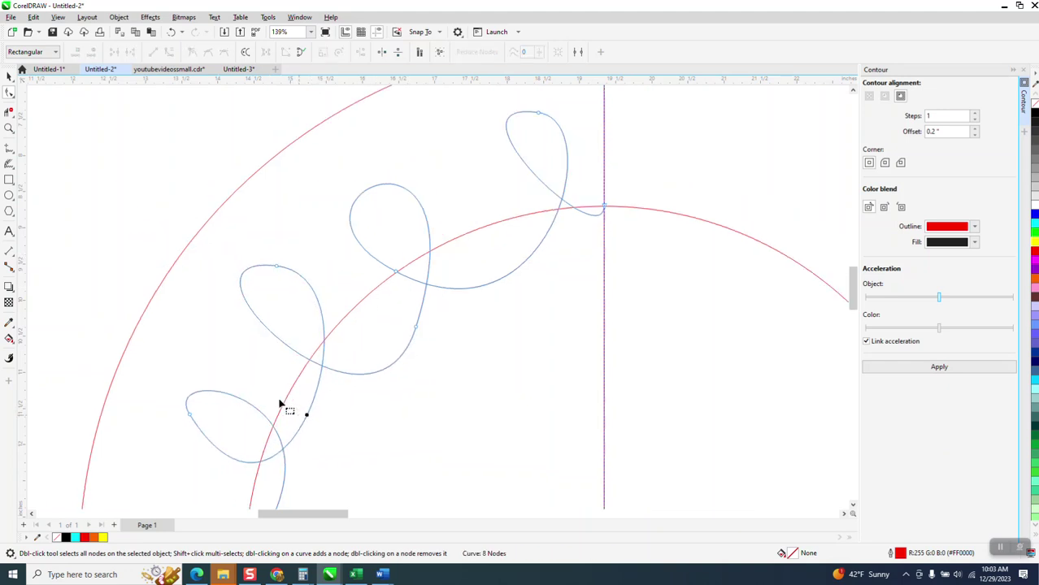
scroll(282, 374, down, 1)
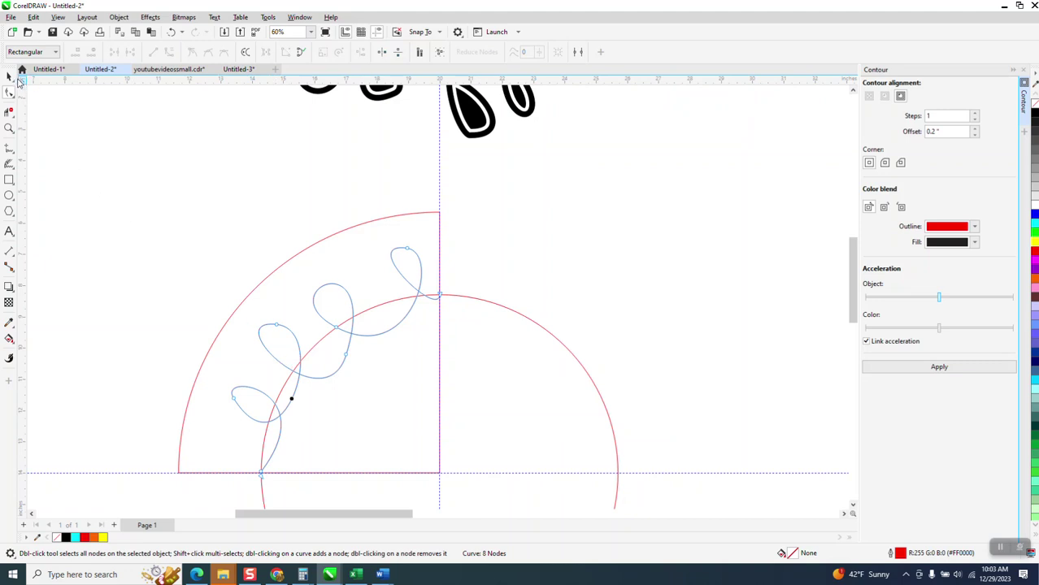
Adjust the upper end node's handle so the curve meets the vertical guideline horizontally at the inner circle's top
click(8, 128)
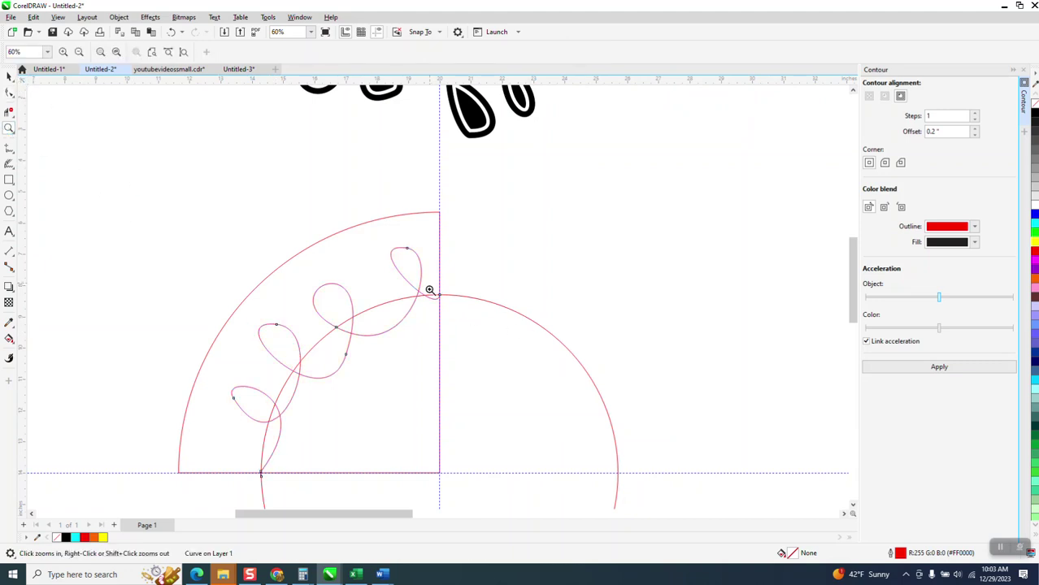
drag(430, 291, 471, 317)
click(9, 93)
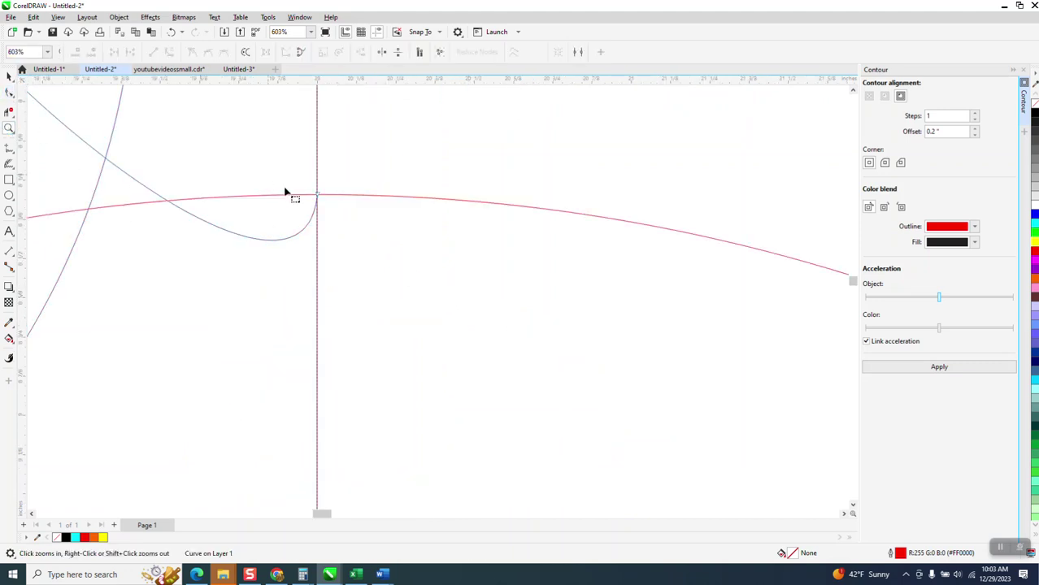
click(318, 197)
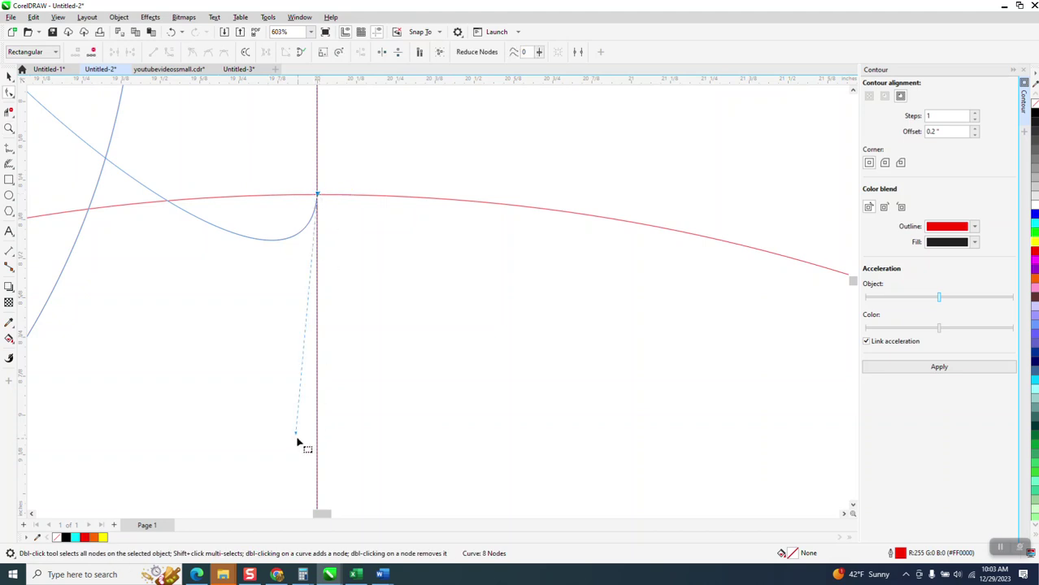
drag(296, 433, 259, 204)
scroll(378, 239, down, 6)
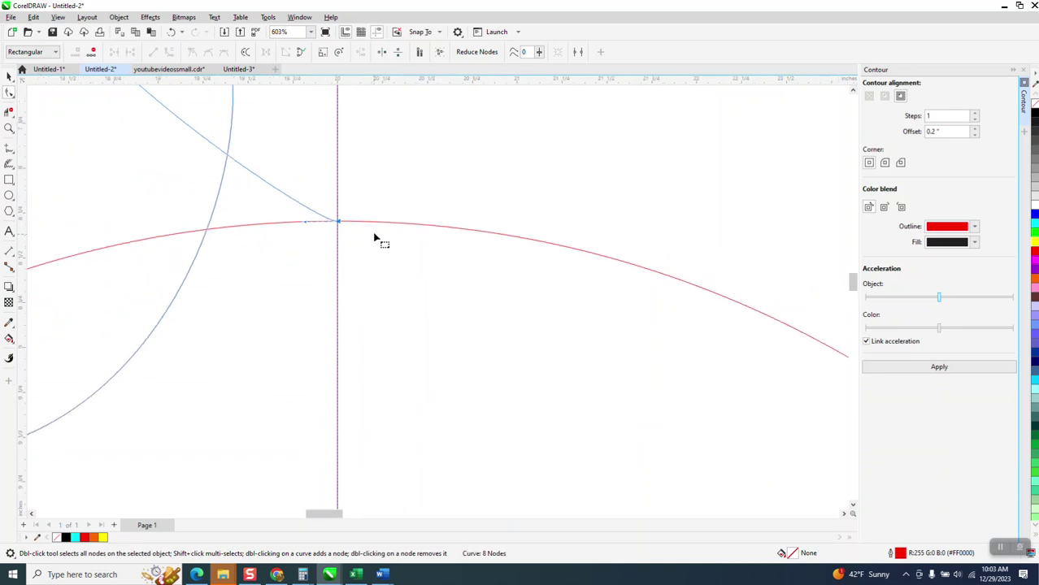
Delete the stray end node below the horizontal guideline and move the remaining end node onto the guideline's crossing with the inner circle
click(9, 127)
drag(273, 377, 273, 377)
click(9, 93)
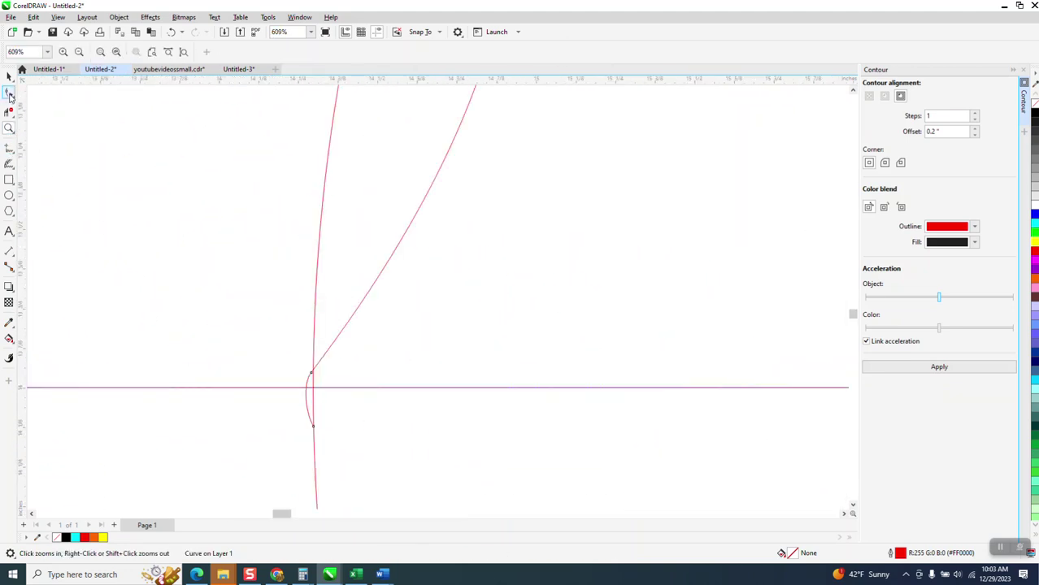
click(313, 428)
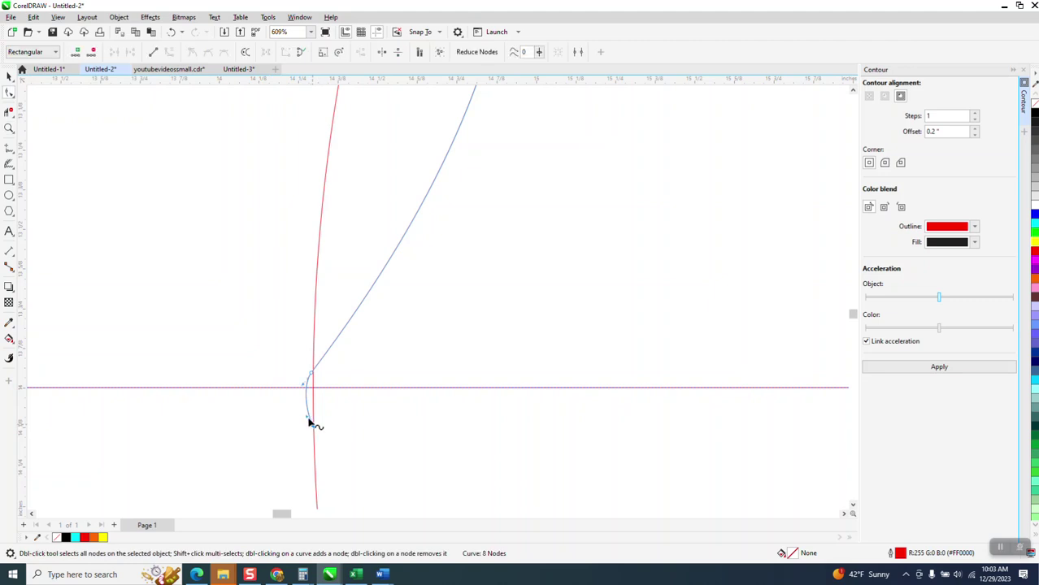
key(Delete)
drag(313, 376, 316, 388)
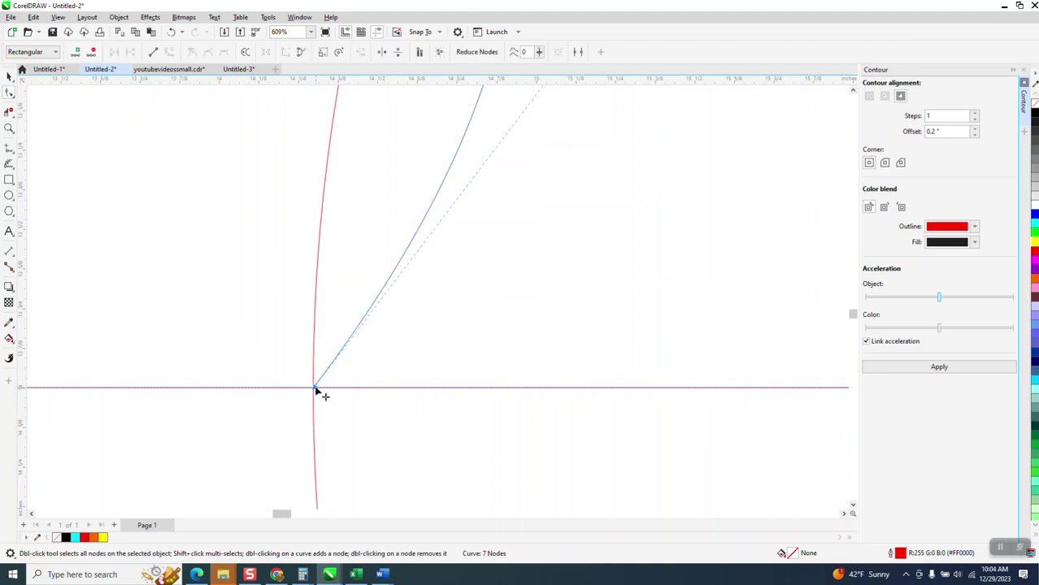
key(Delete)
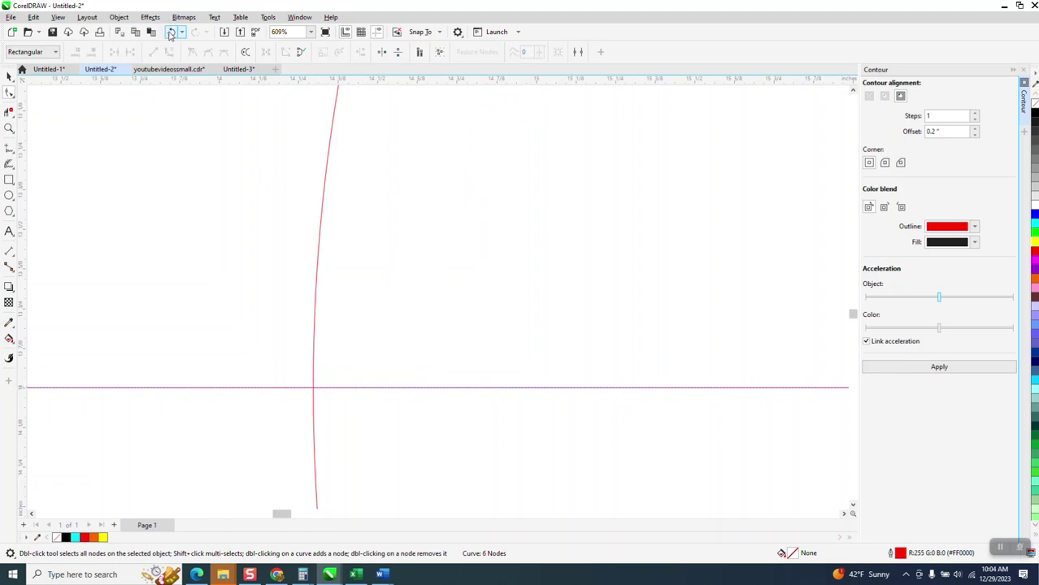
click(170, 33)
Reshape the curve's lowest loop so its end segment meets the horizontal guideline nearly vertically at the inner circle
scroll(443, 284, down, 1)
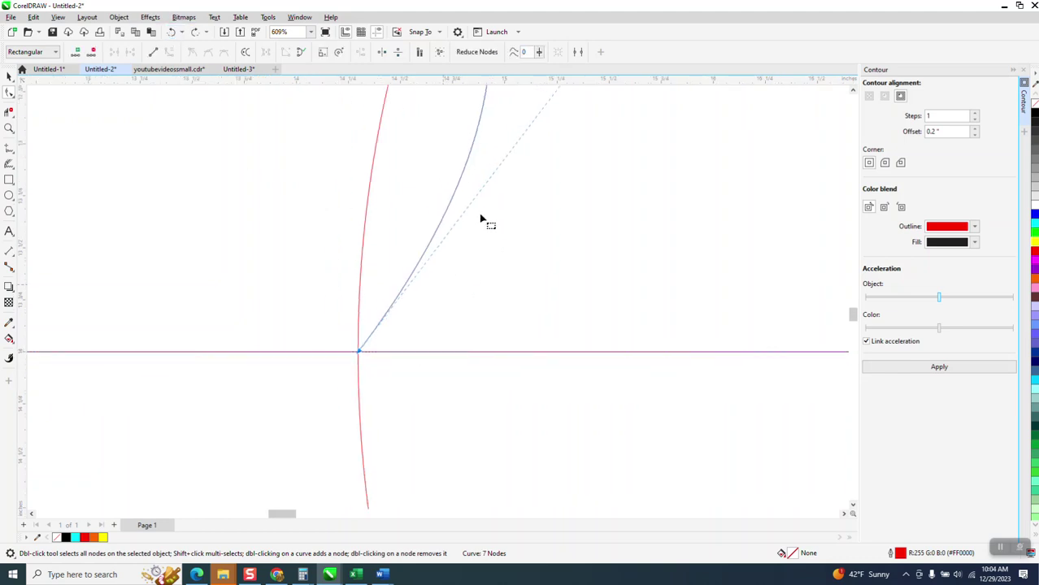
scroll(481, 218, down, 8)
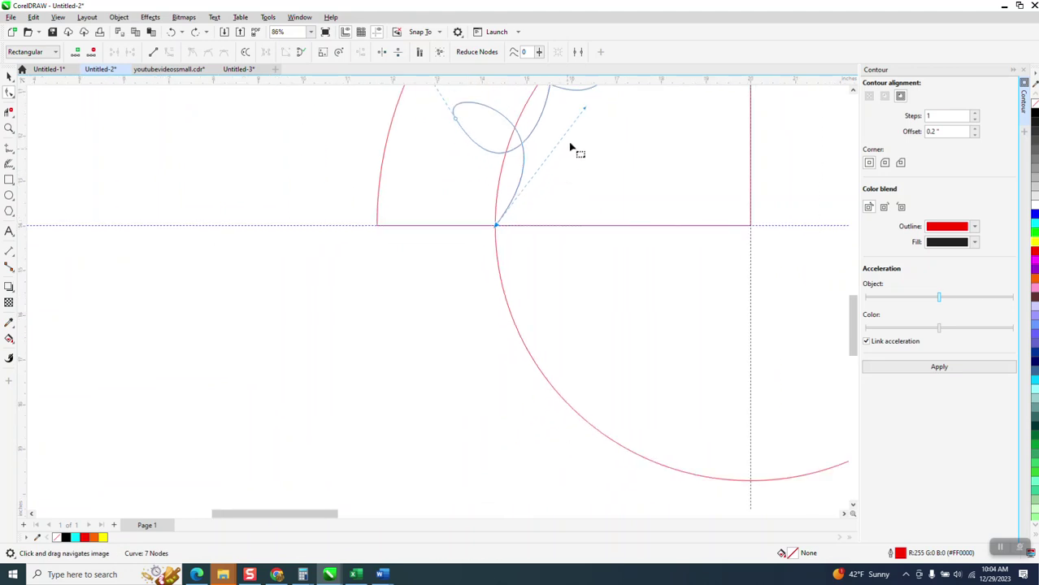
drag(584, 109, 501, 142)
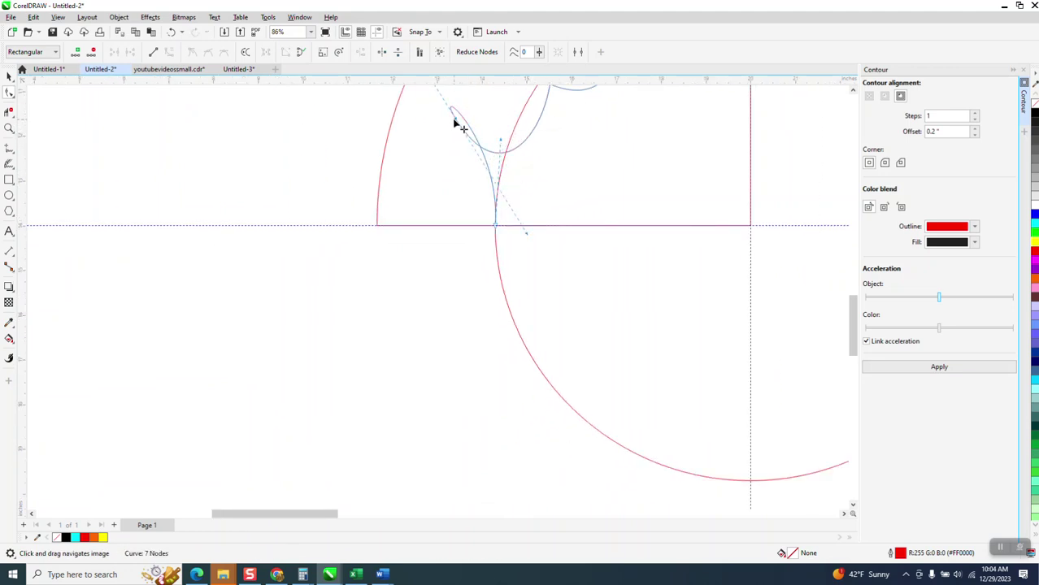
drag(495, 227, 468, 239)
click(9, 76)
scroll(377, 377, down, 1)
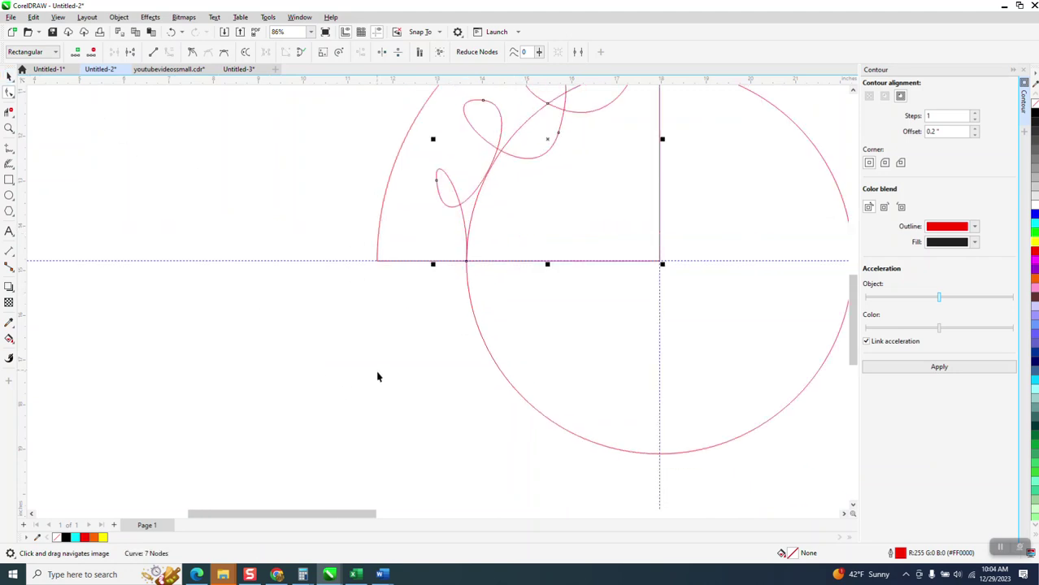
scroll(377, 376, down, 4)
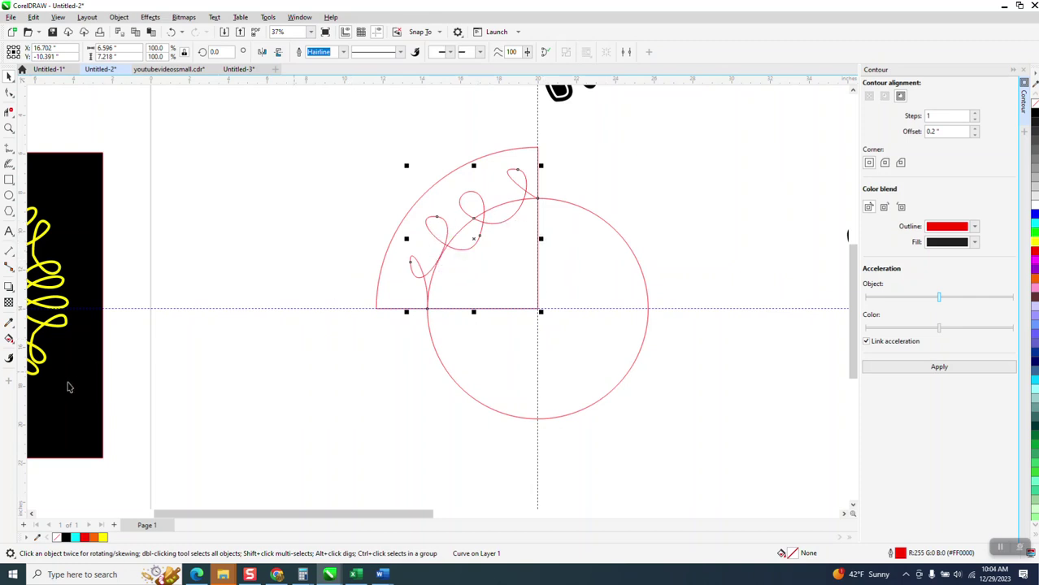
Fill the three lower loops with black using Smart Fill, and shift the lowest two fills 9.45 inches to the left
click(9, 339)
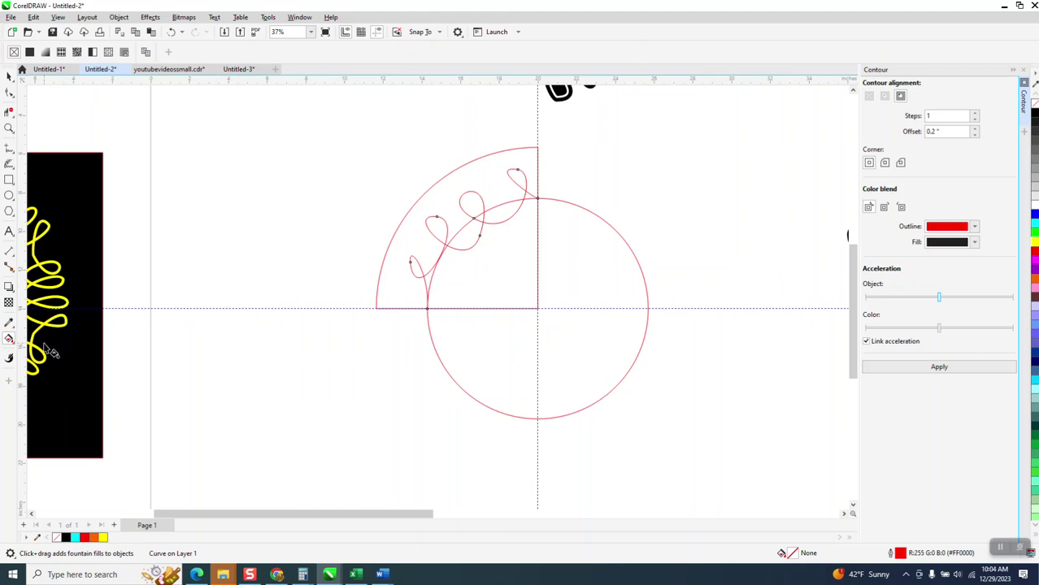
click(9, 340)
click(44, 352)
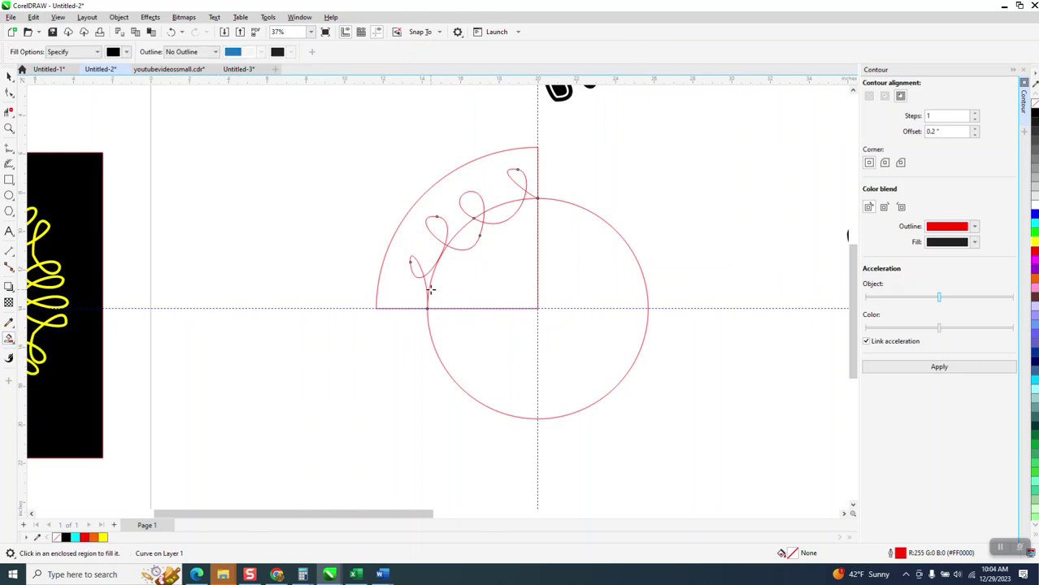
click(422, 271)
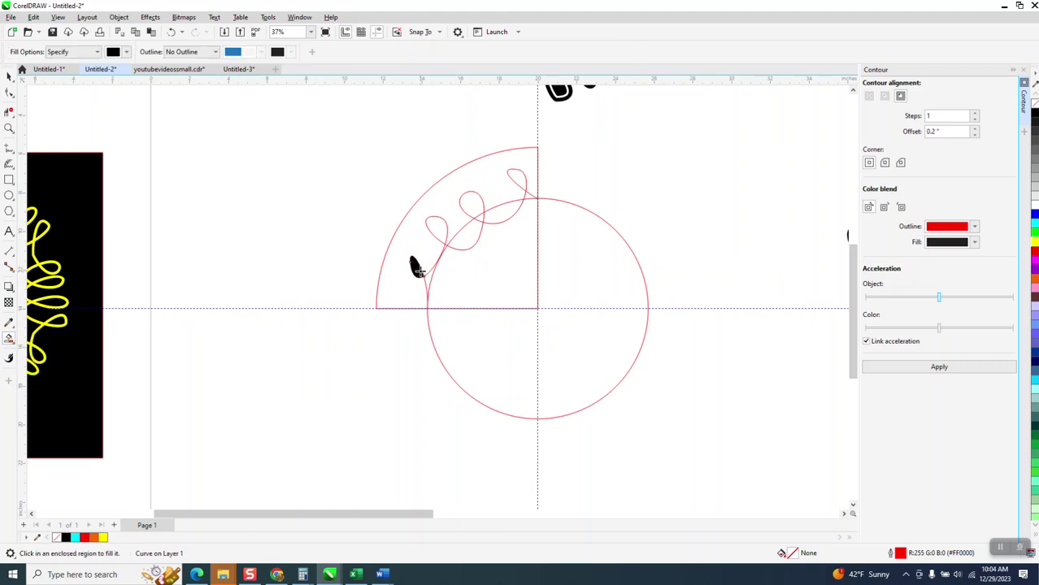
click(438, 227)
click(472, 203)
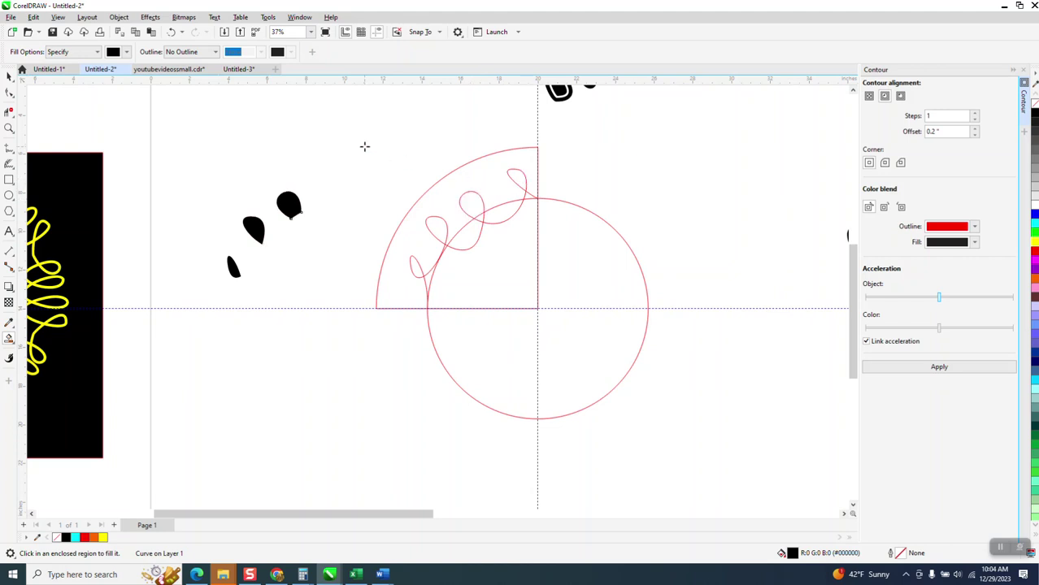
click(172, 32)
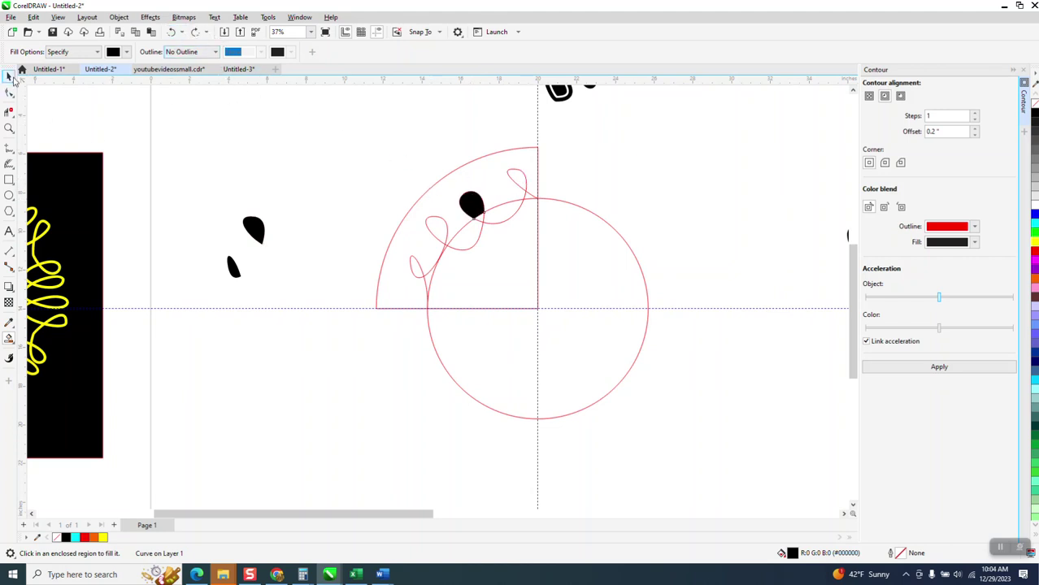
Move the inner circle 9.45 inches to the right and delete the black fill left in the second loop from the top
click(9, 75)
click(472, 203)
drag(611, 230, 711, 194)
click(465, 203)
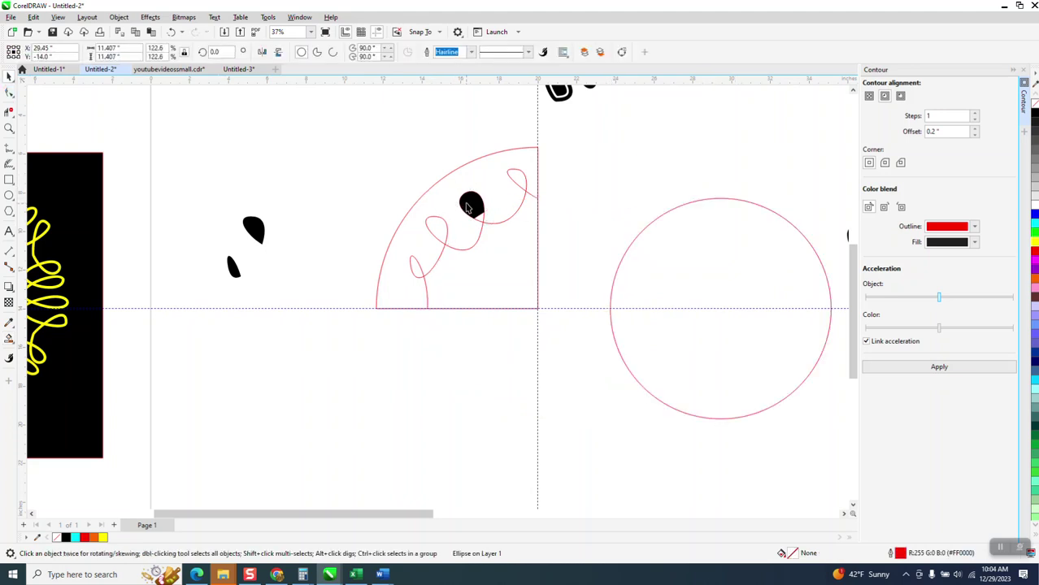
key(Delete)
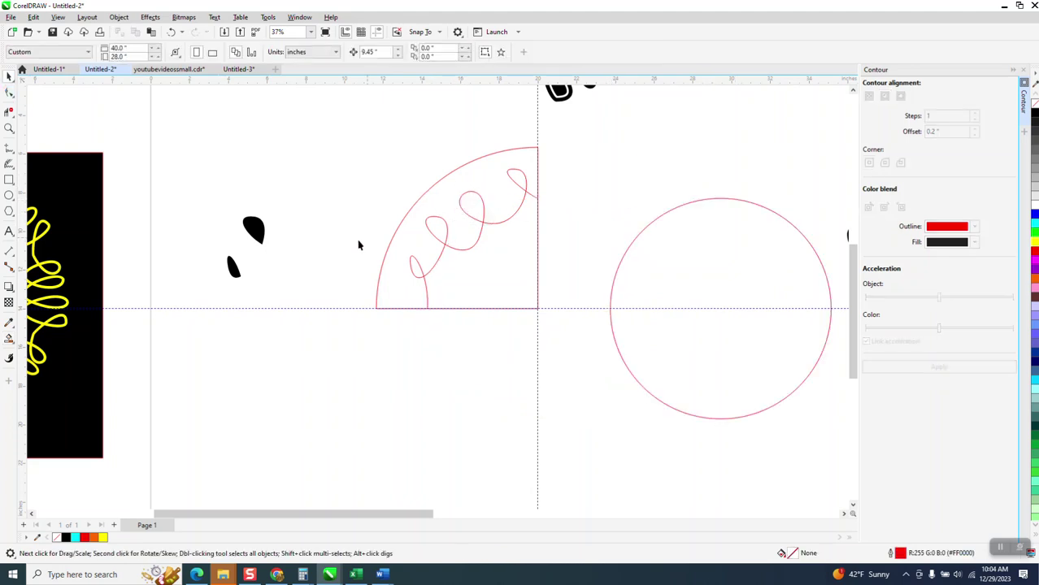
Fill the upper two loops with black using Smart Fill, and shift both fills 9.45 inches to the left
click(9, 338)
click(475, 212)
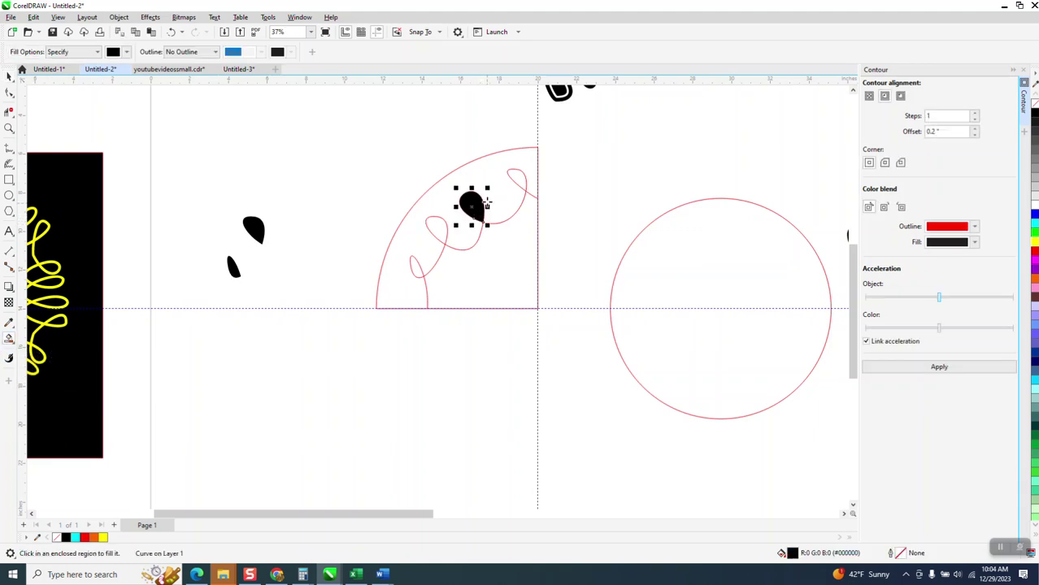
click(520, 173)
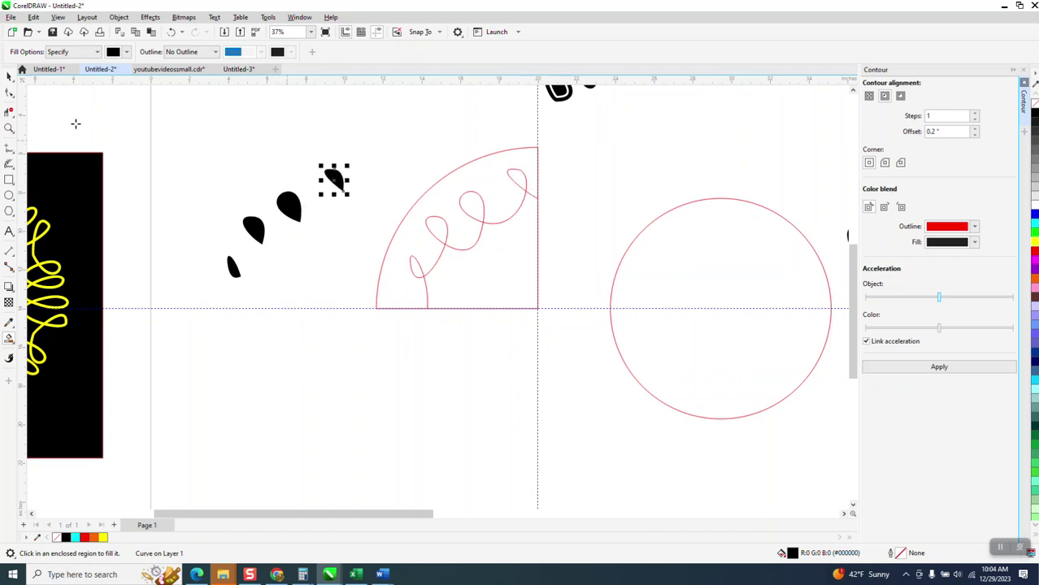
Remove the fill from the four separated loop shapes and give them a black hairline outline
click(9, 77)
drag(184, 138, 201, 201)
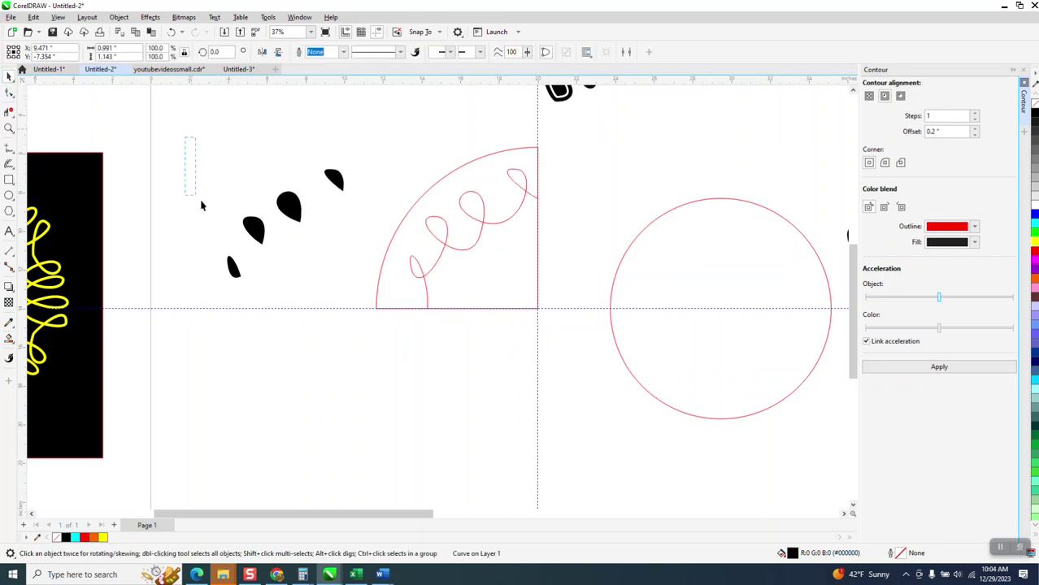
drag(363, 314, 364, 314)
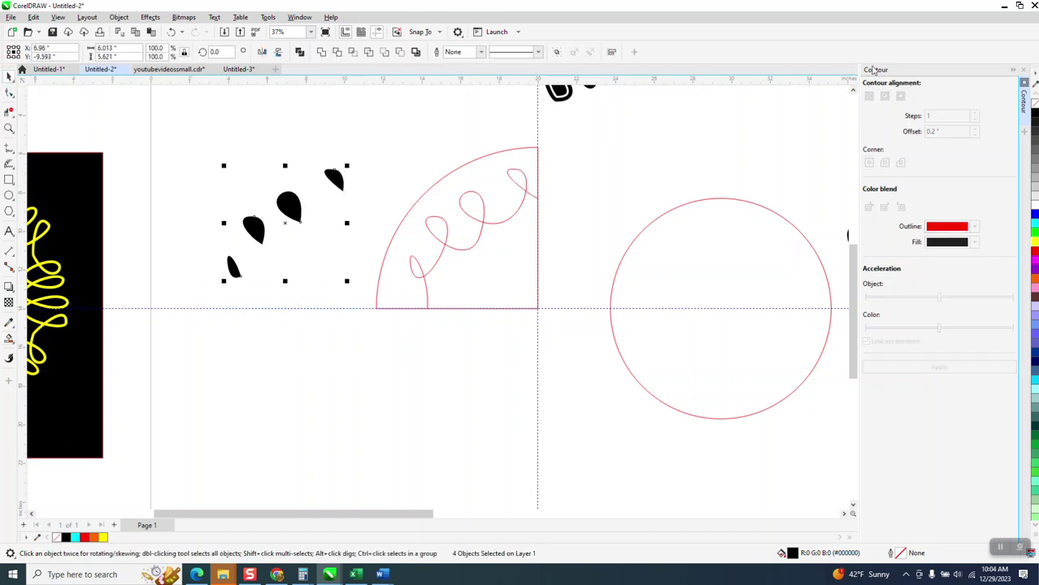
click(1035, 105)
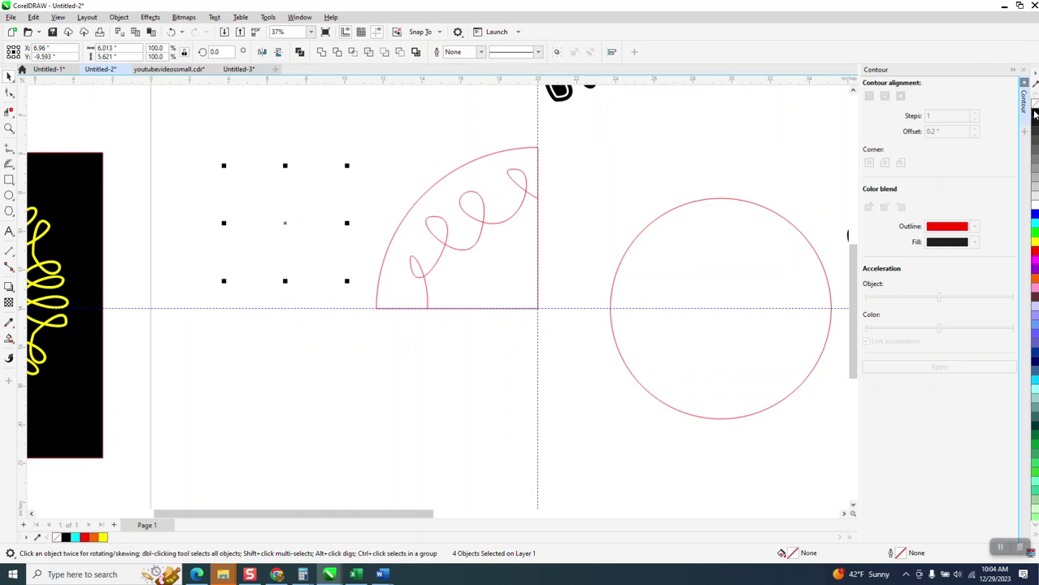
right_click(1035, 113)
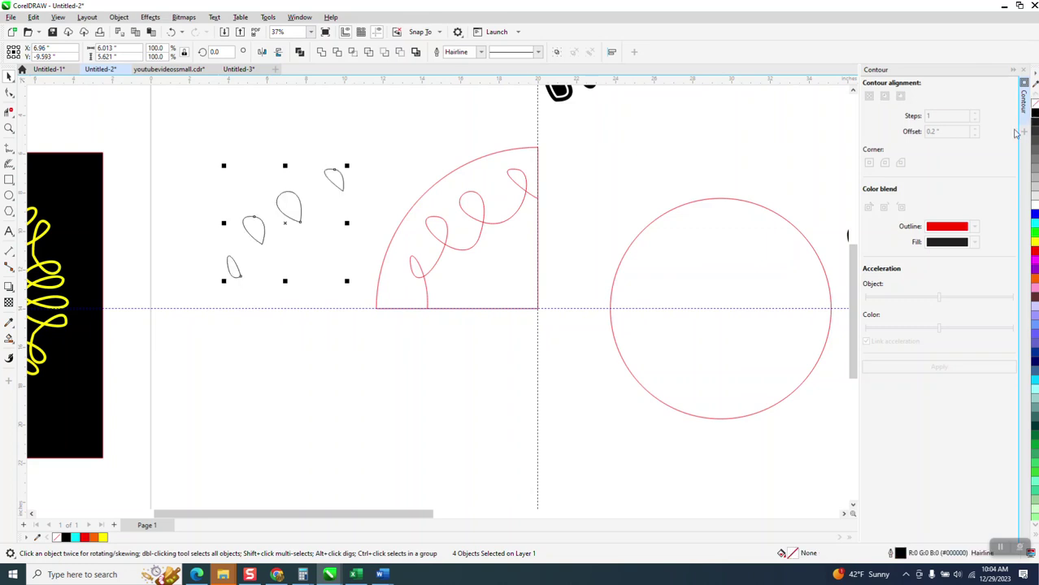
click(353, 209)
click(336, 181)
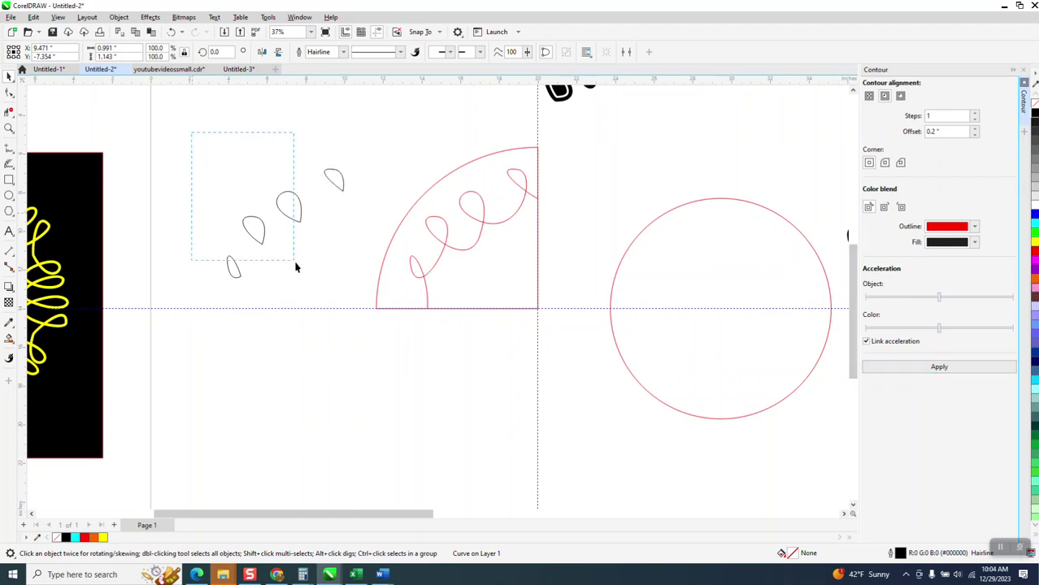
Group the four separated loop shapes and apply a one-step inside contour with a 0.2 inch offset
drag(296, 267, 356, 327)
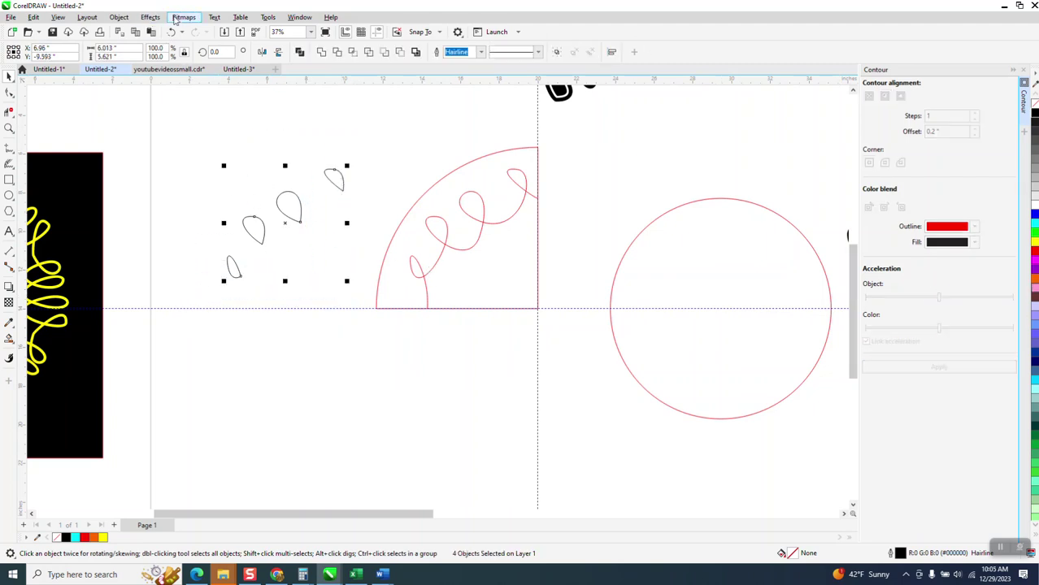
click(119, 17)
mouse_move(225, 201)
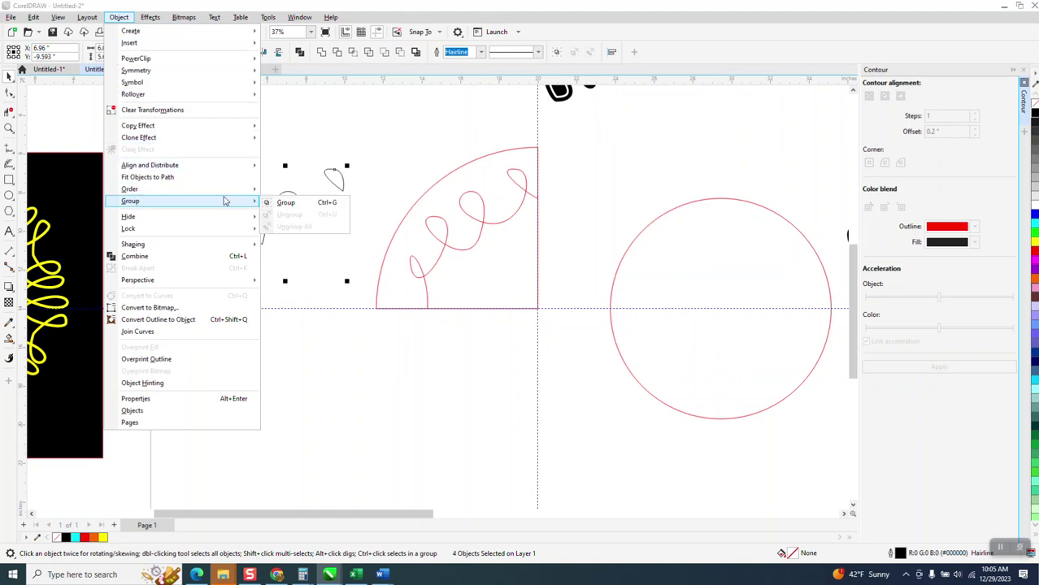
click(277, 203)
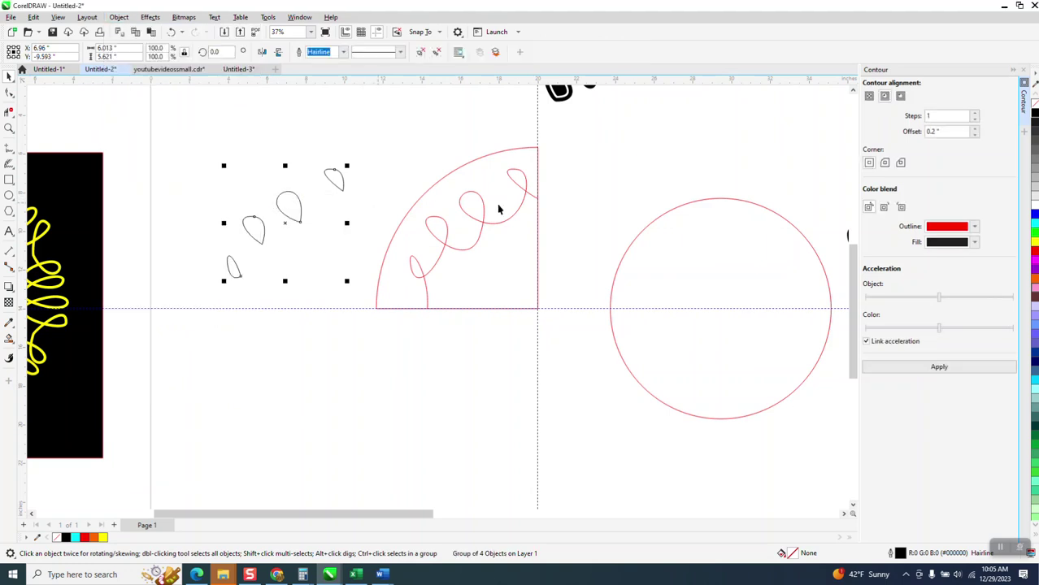
click(941, 373)
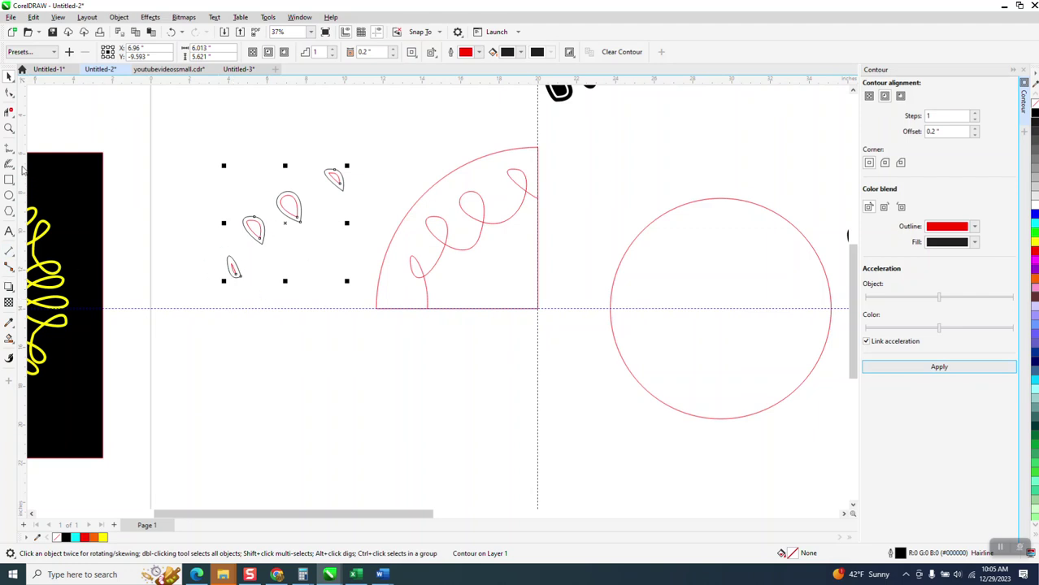
Fill the four inner contours with black using Smart Fill, shifting each fill 9.45 inches to the right into the original loops
click(10, 129)
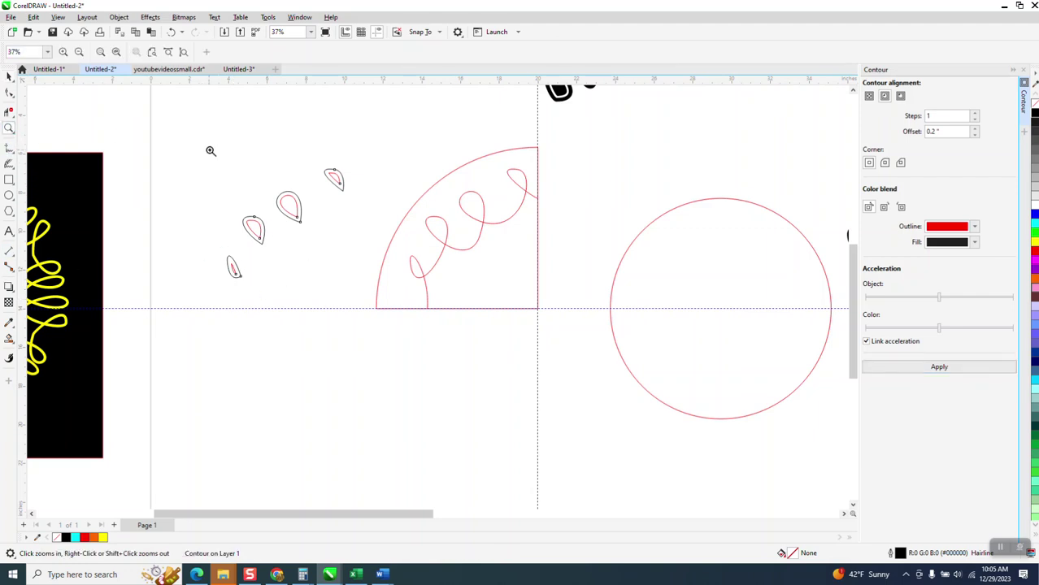
mouse_move(203, 152)
mouse_down()
mouse_move(582, 332)
mouse_move(870, 420)
mouse_up()
click(9, 339)
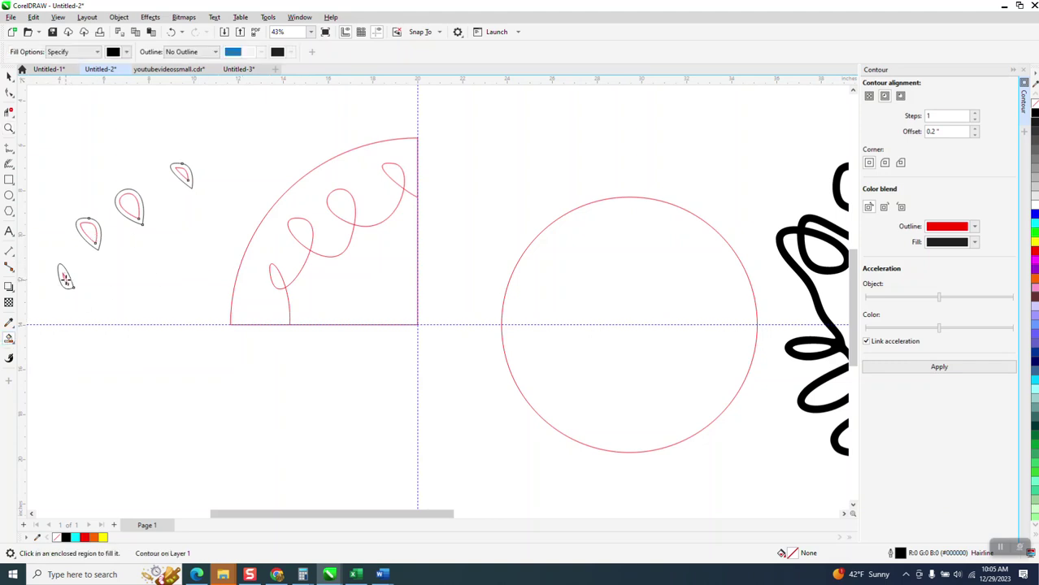
click(65, 278)
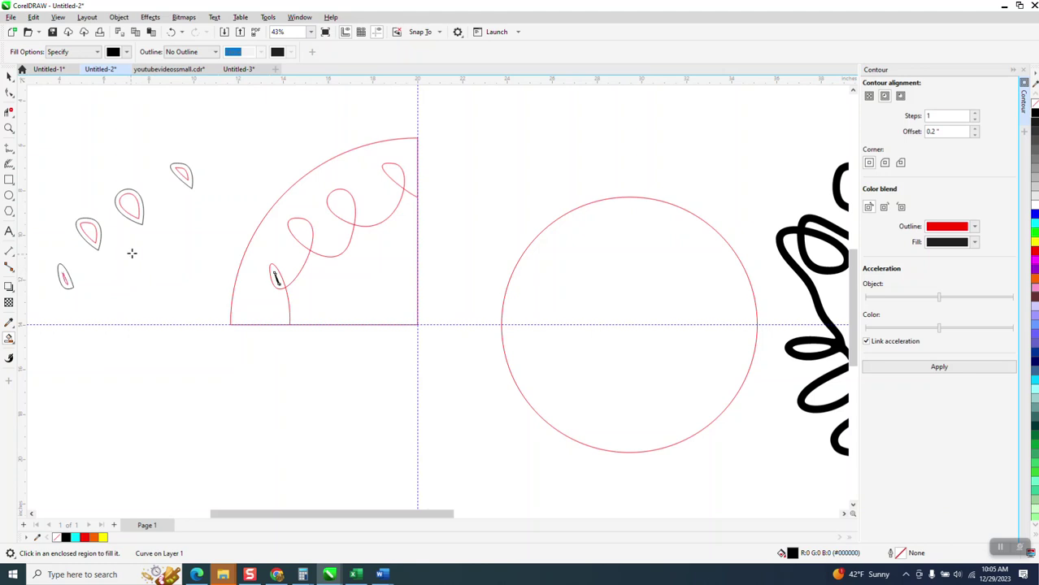
click(96, 235)
click(130, 210)
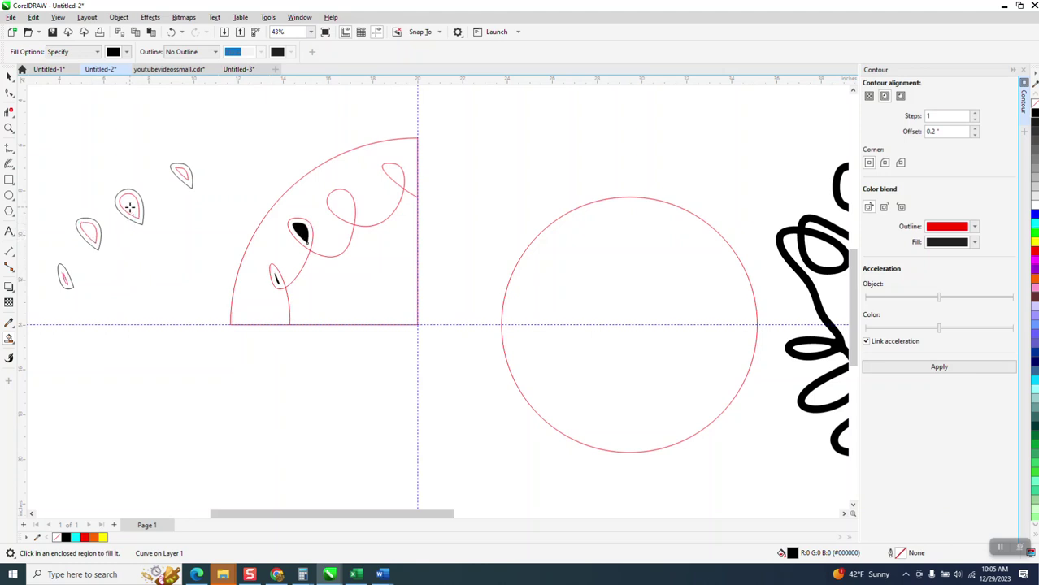
click(181, 173)
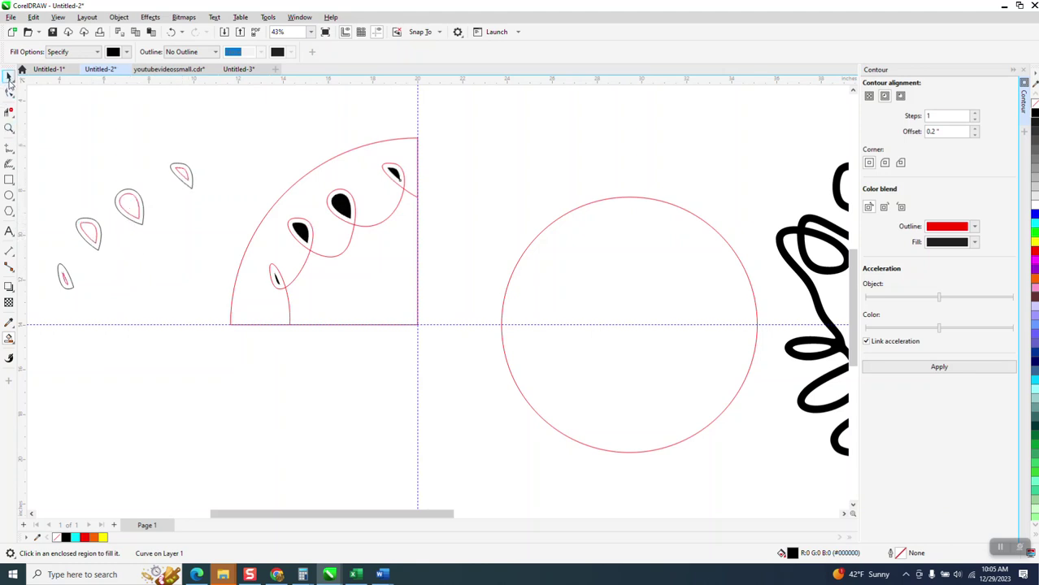
Move the red circle 9.45 inches to the left, back onto the center of the quarter-circle guide
click(9, 77)
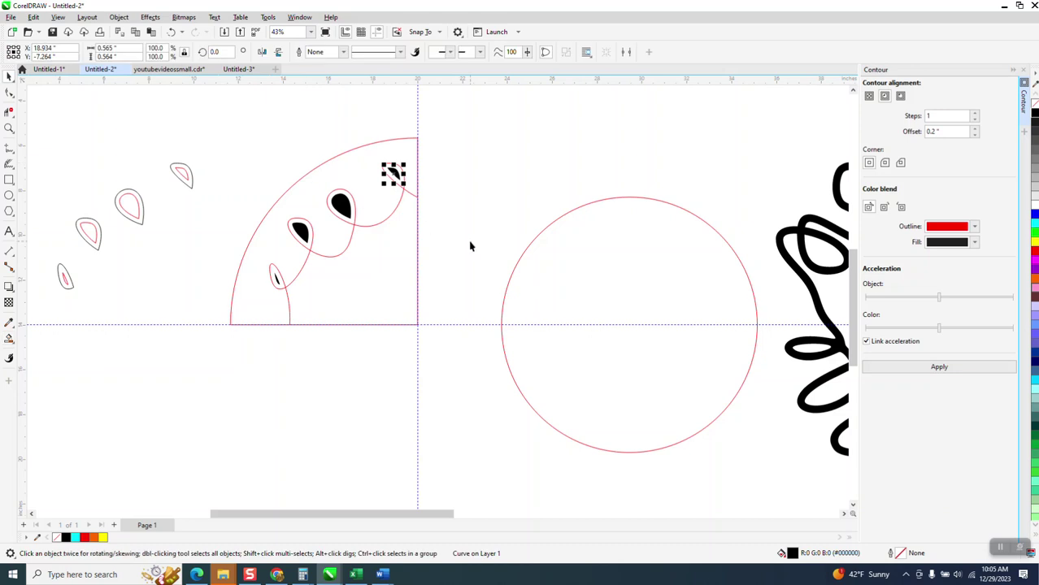
click(515, 267)
key(ctrl+z)
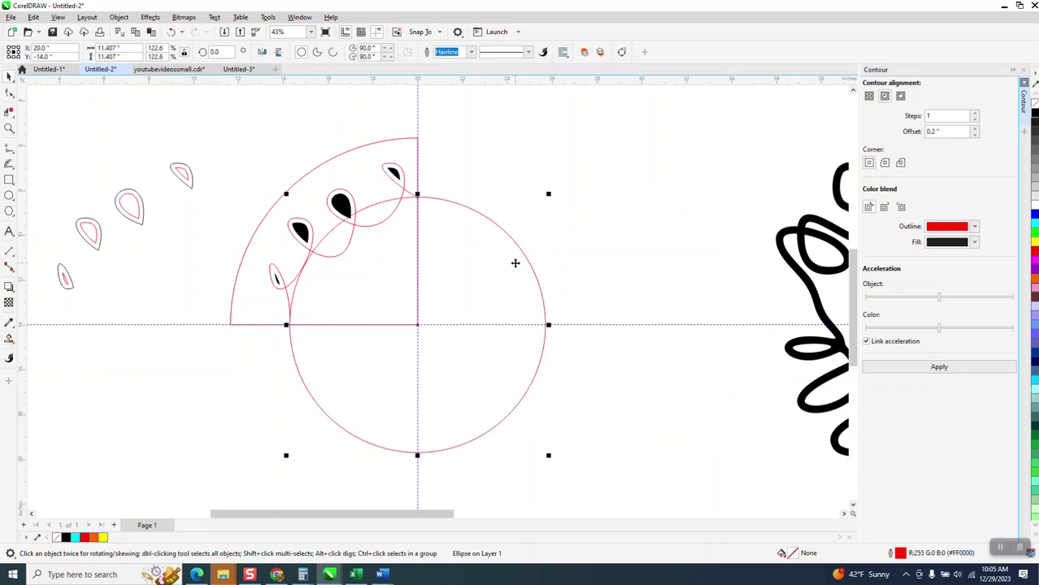
Set the looping curve's outline width to 10 pt and convert the outline to an object
click(448, 169)
click(404, 175)
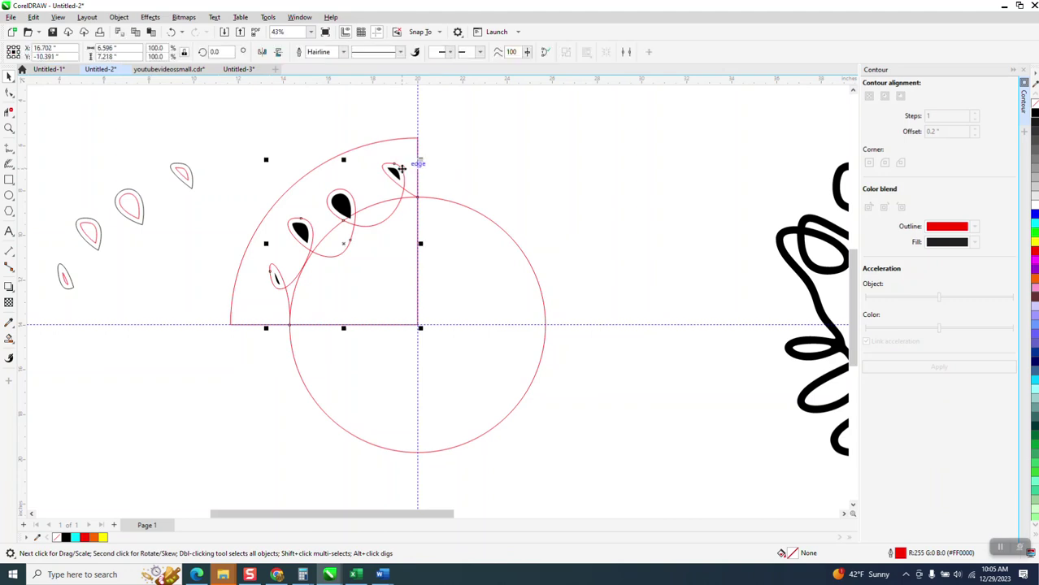
click(343, 52)
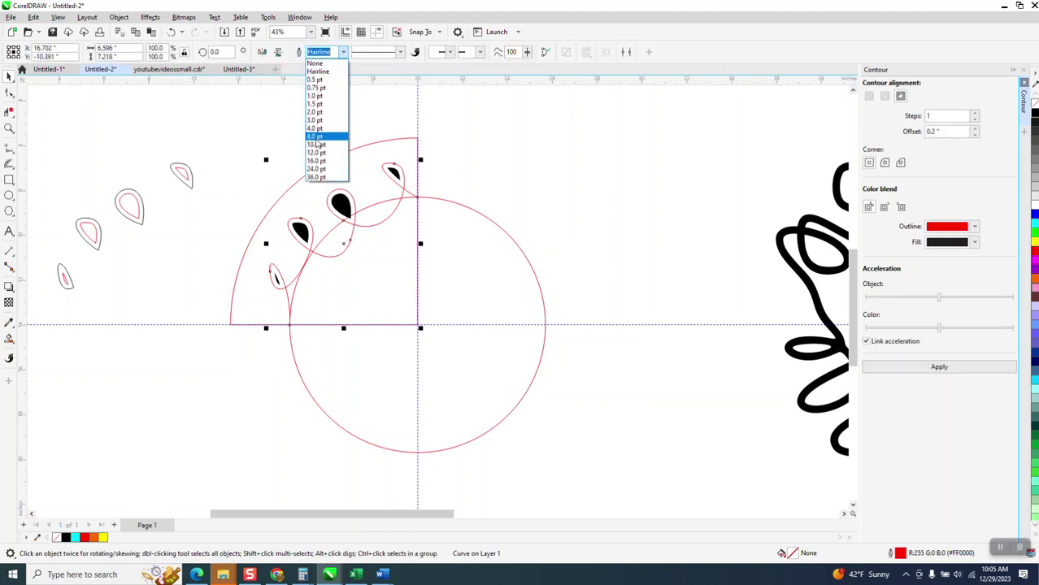
click(316, 145)
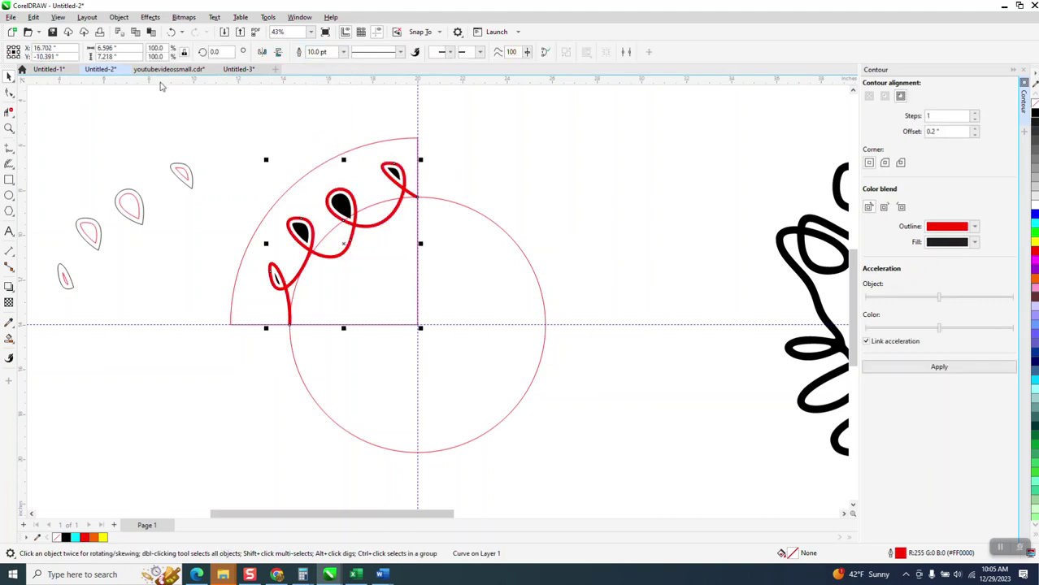
click(119, 18)
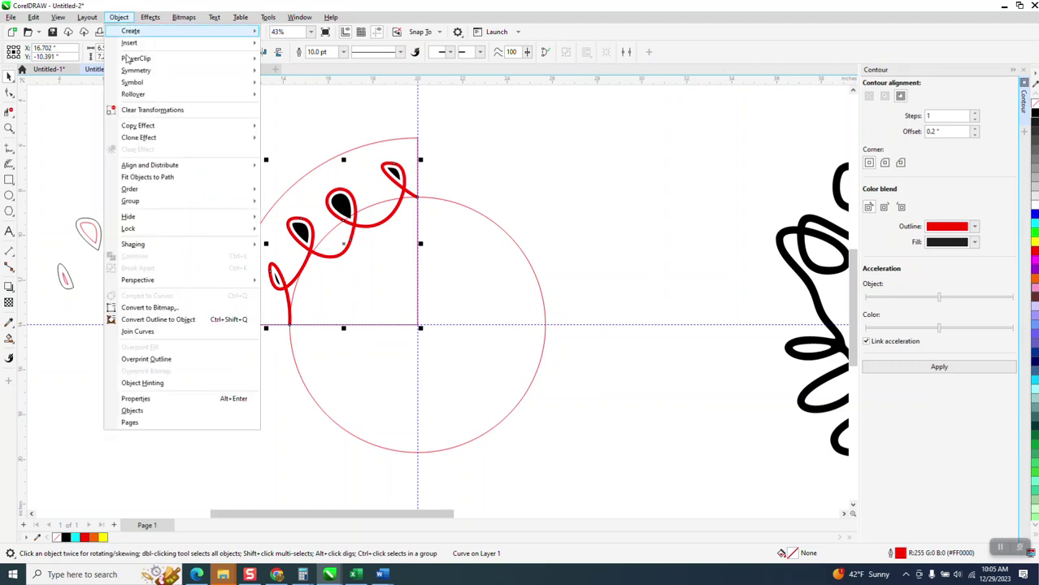
click(182, 320)
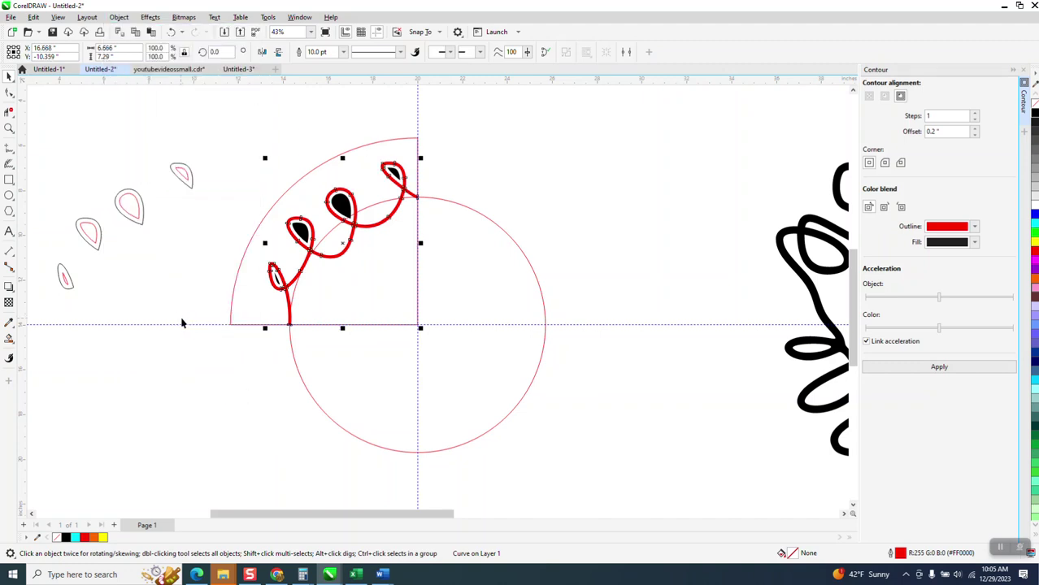
Remove the red fill from the converted looping shape and give it a black hairline outline
key(z)
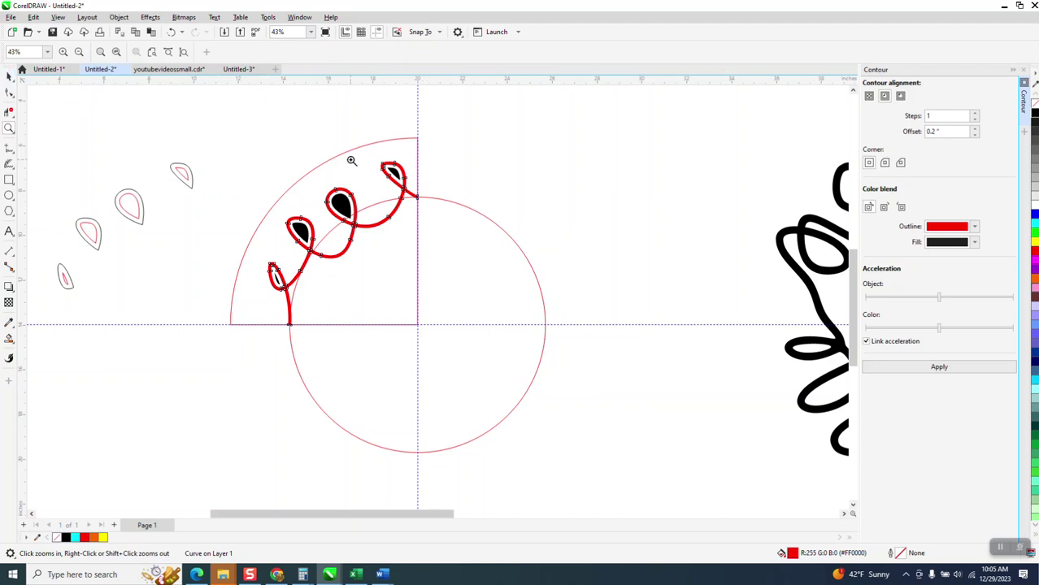
click(9, 76)
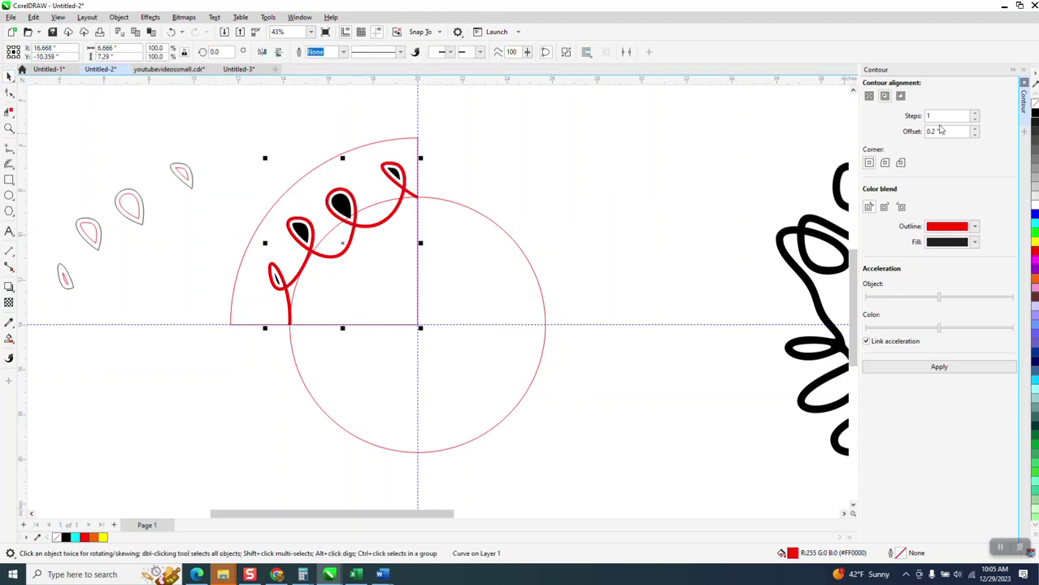
click(1034, 104)
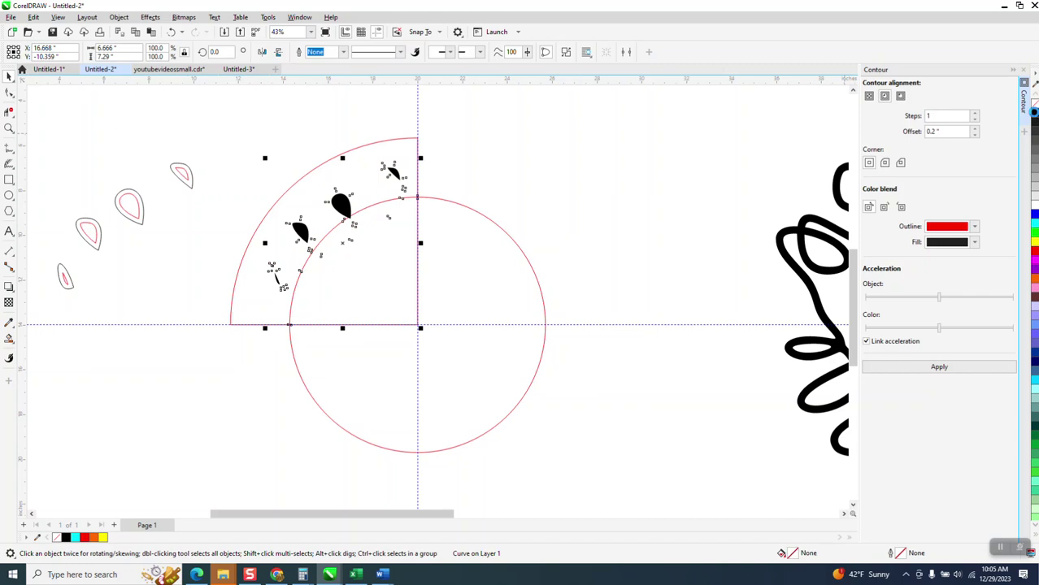
right_click(1034, 111)
Extend the looping shape's upper end nodes past the vertical guide and trim the overhang with Virtual Segment Delete
click(9, 128)
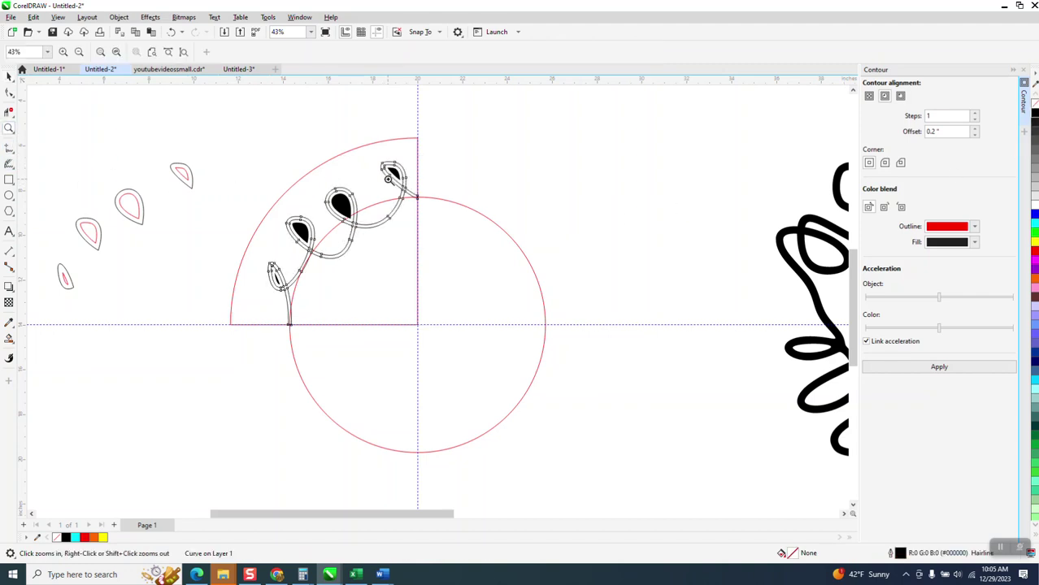
drag(388, 180, 451, 219)
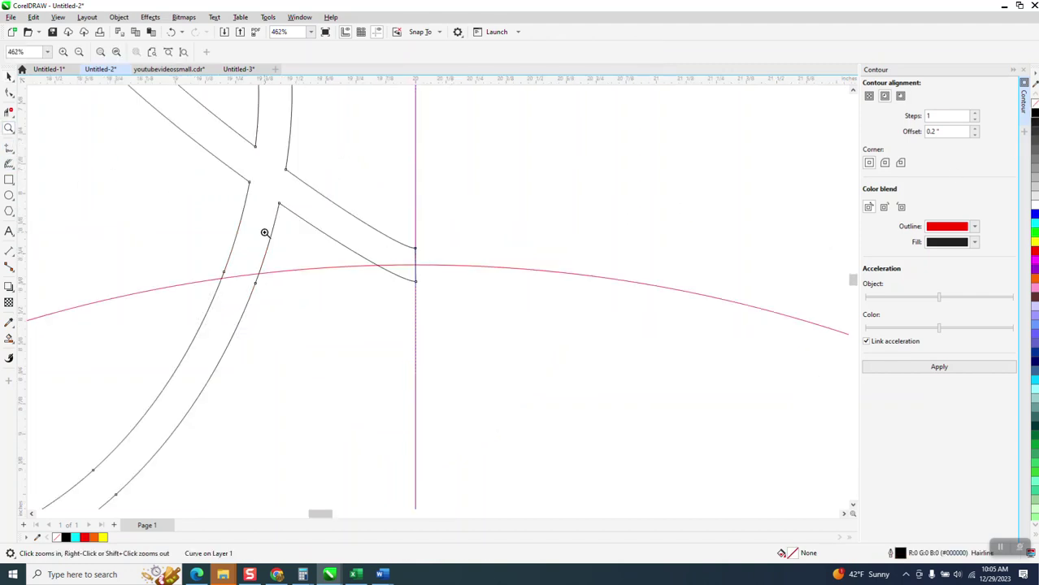
click(10, 93)
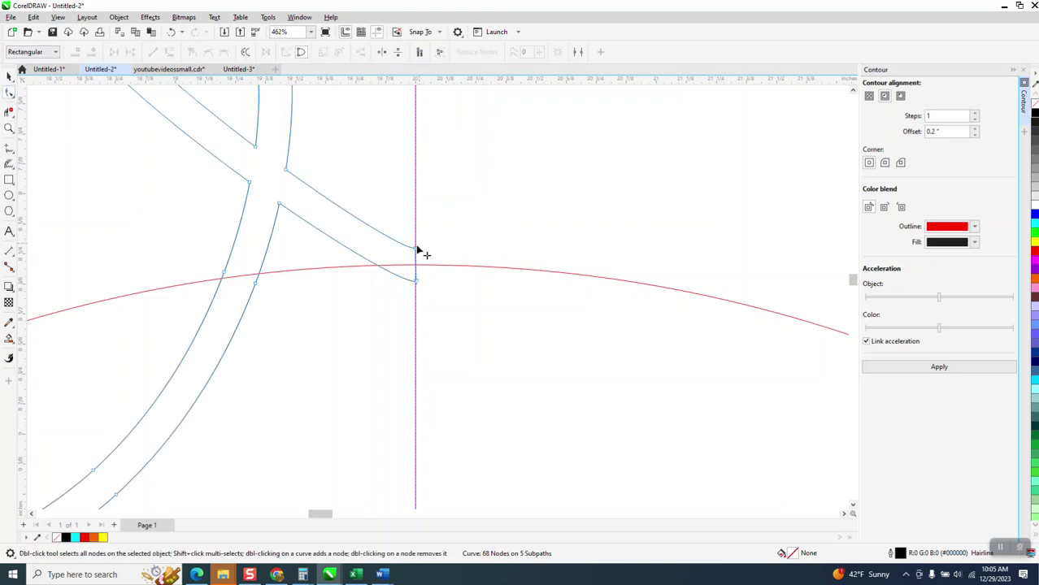
drag(418, 248, 432, 288)
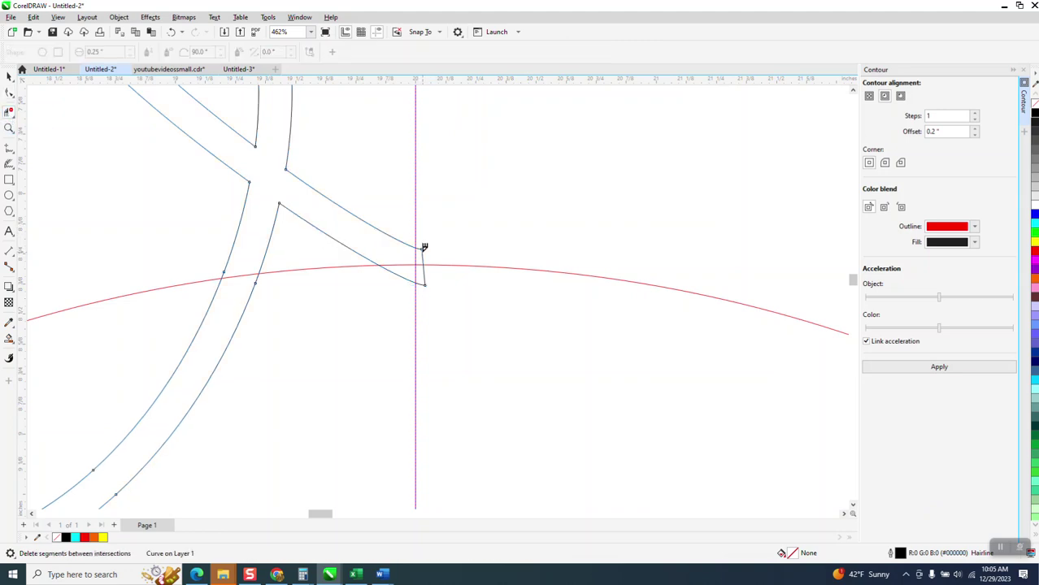
click(423, 249)
click(424, 277)
scroll(425, 257, down, 5)
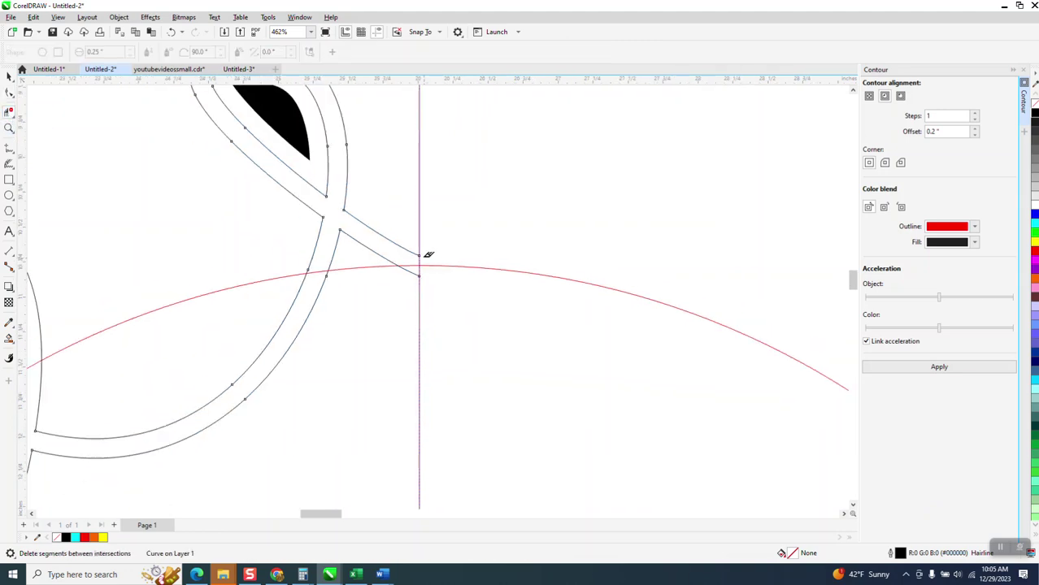
scroll(428, 257, down, 3)
Extend the looping shape's lower end nodes past the horizontal guide and trim the overhang with Virtual Segment Delete
click(9, 128)
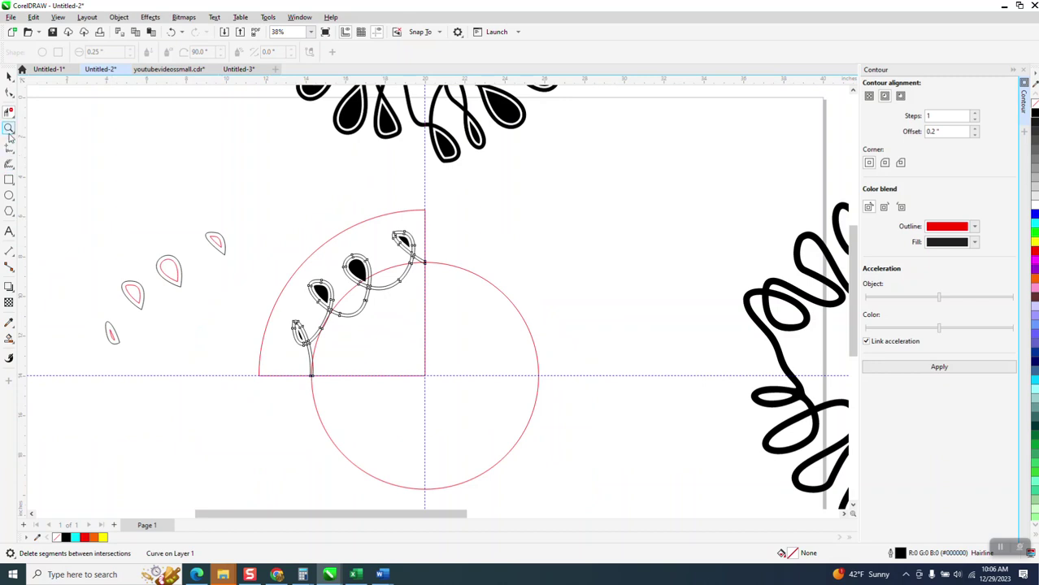
drag(301, 368, 373, 395)
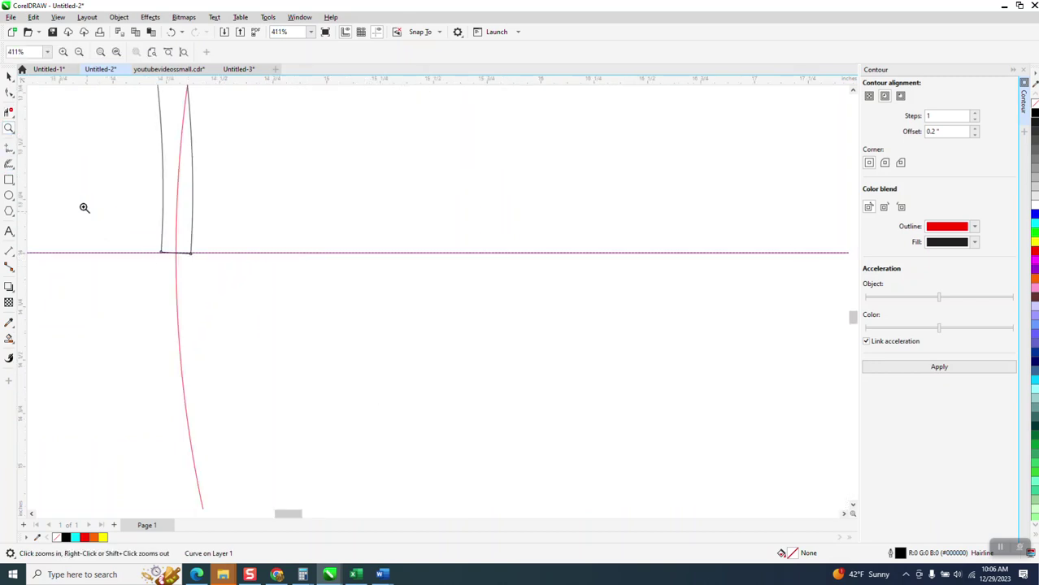
key(F10)
click(161, 253)
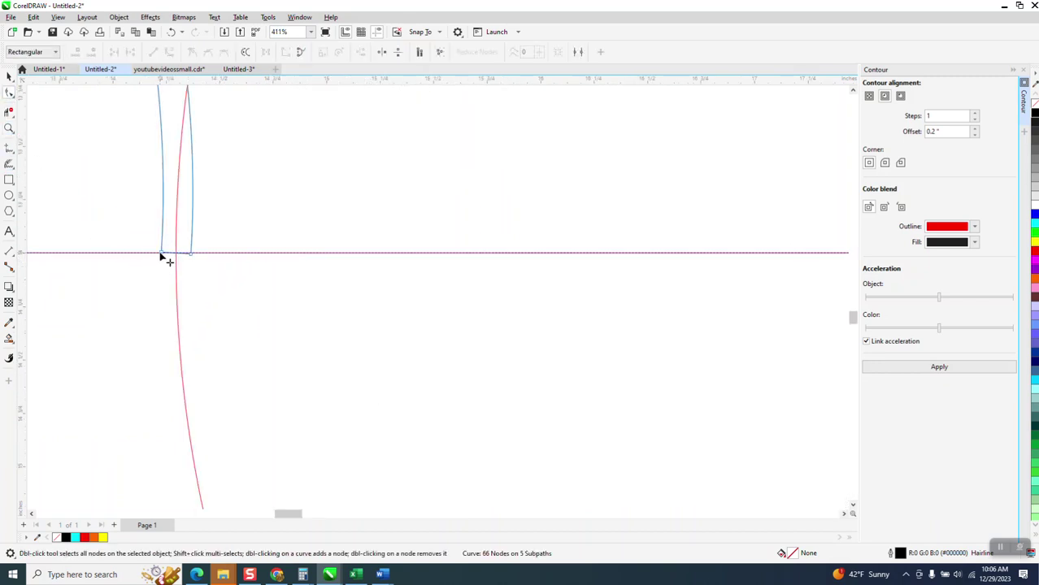
drag(162, 257, 193, 264)
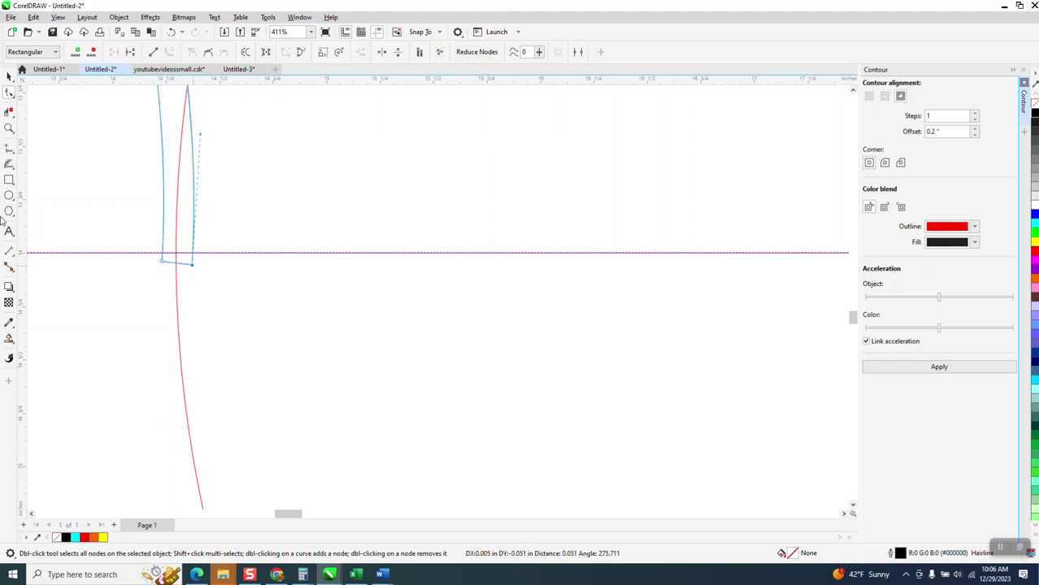
click(9, 111)
click(164, 256)
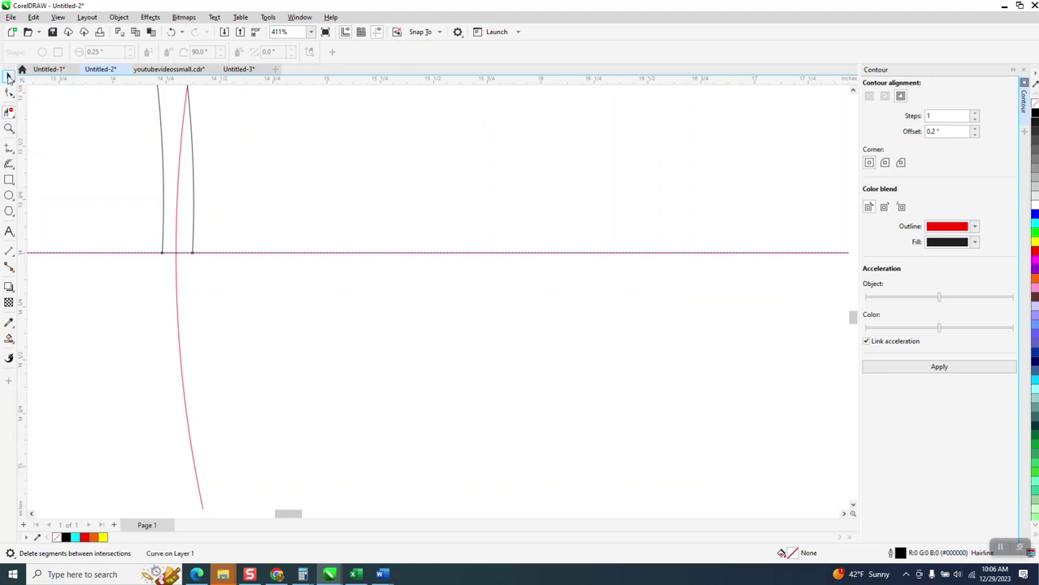
Delete the red inner circle crossing the looping shape
click(9, 76)
scroll(166, 352, down, 3)
scroll(253, 284, down, 3)
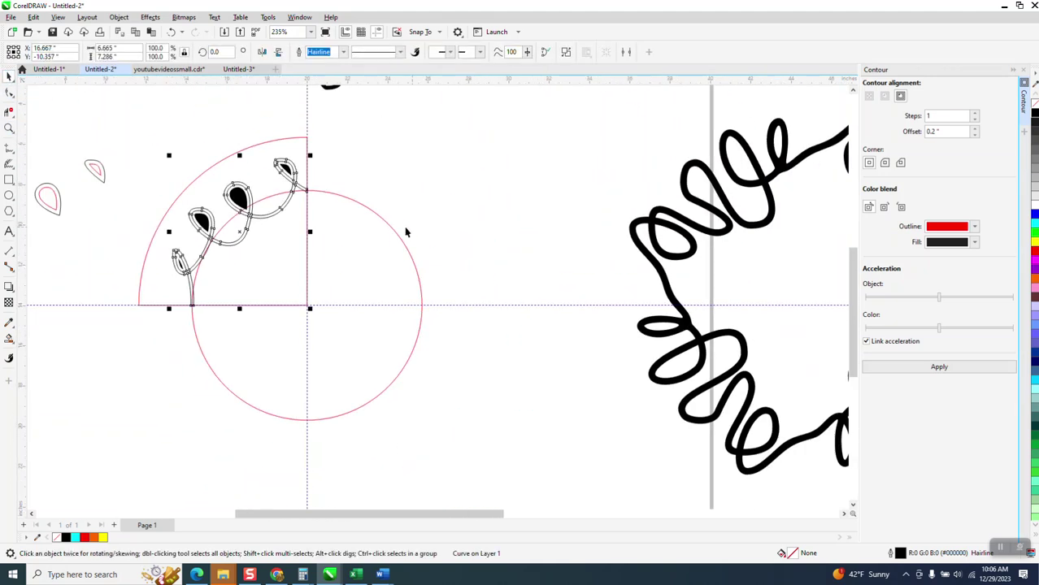
click(399, 239)
click(406, 230)
key(Delete)
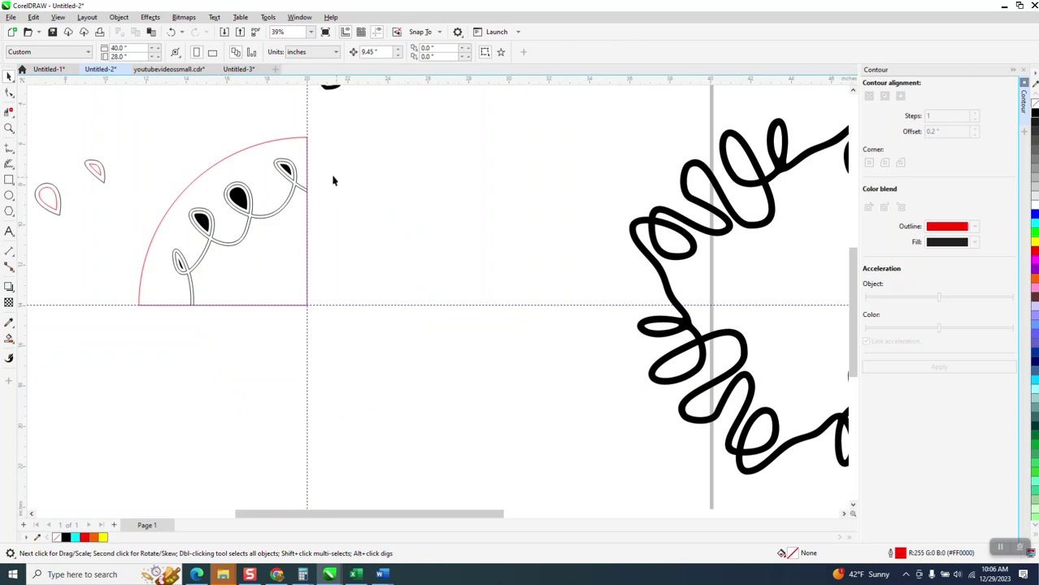
Delete the quarter-circle guide's arc and its two straight edges
click(302, 139)
key(Delete)
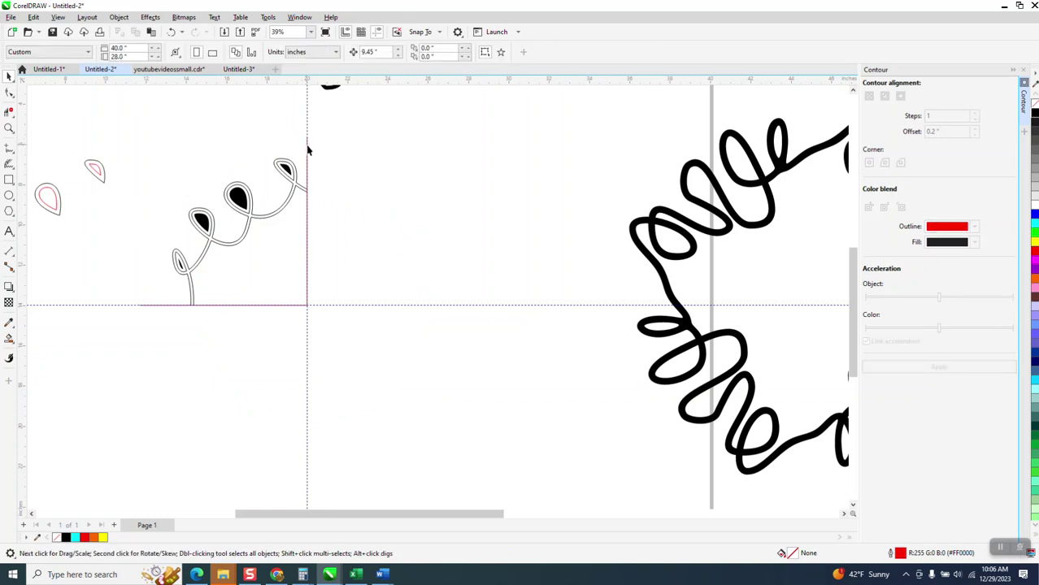
click(307, 174)
key(Delete)
click(285, 305)
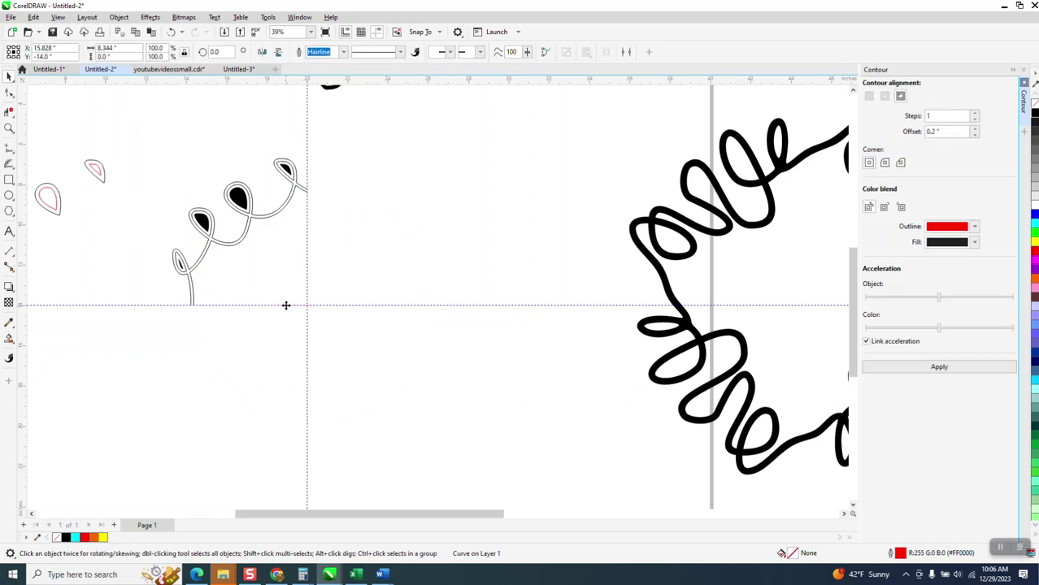
key(Delete)
Group the outlined looping shape with its four black teardrop fills
drag(363, 316, 362, 317)
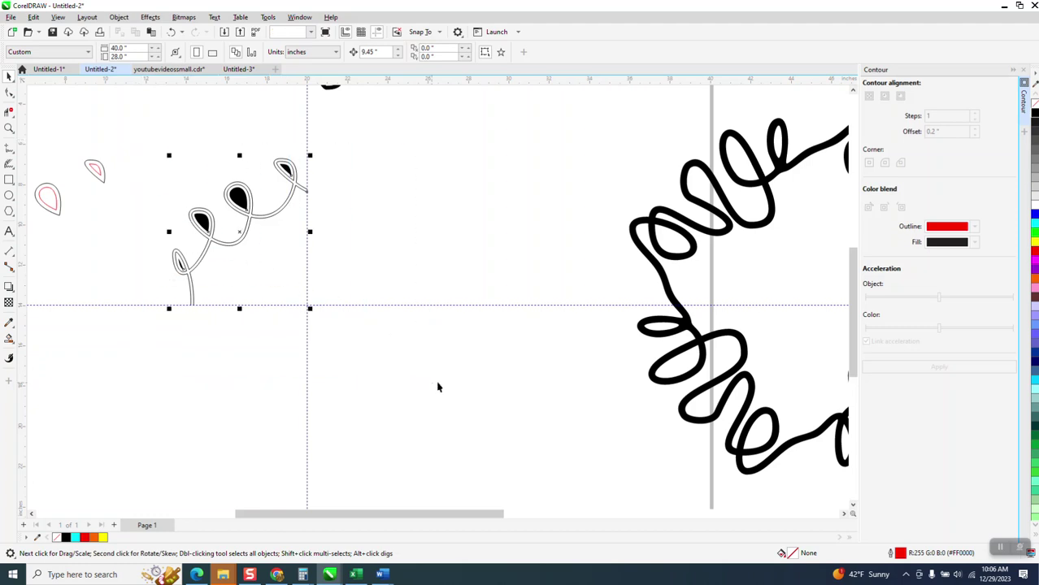
key(ctrl+g)
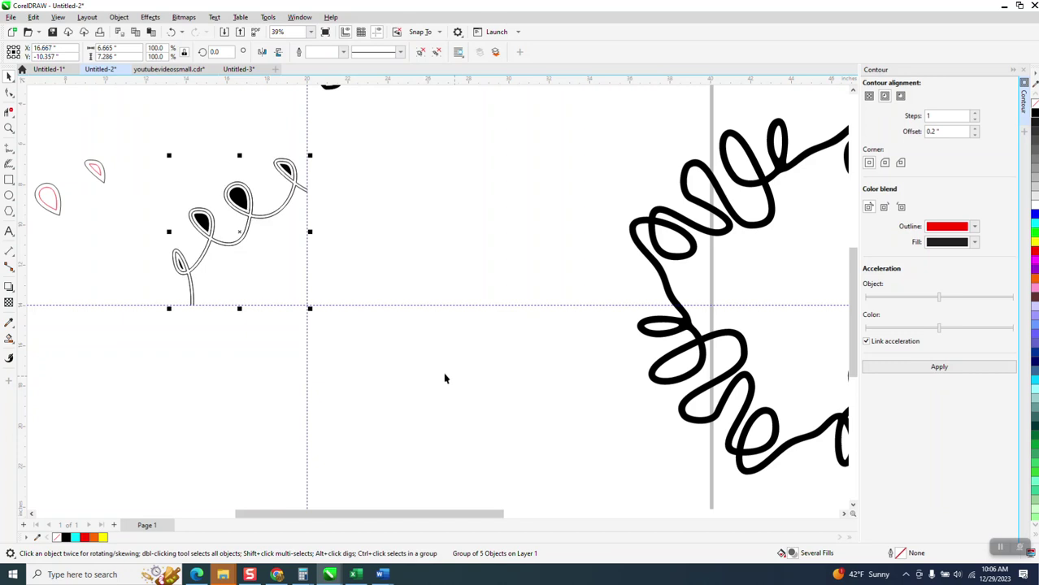
Create a copy of the grouped quarter section rotated 90° about the intersection of the guidelines
click(240, 235)
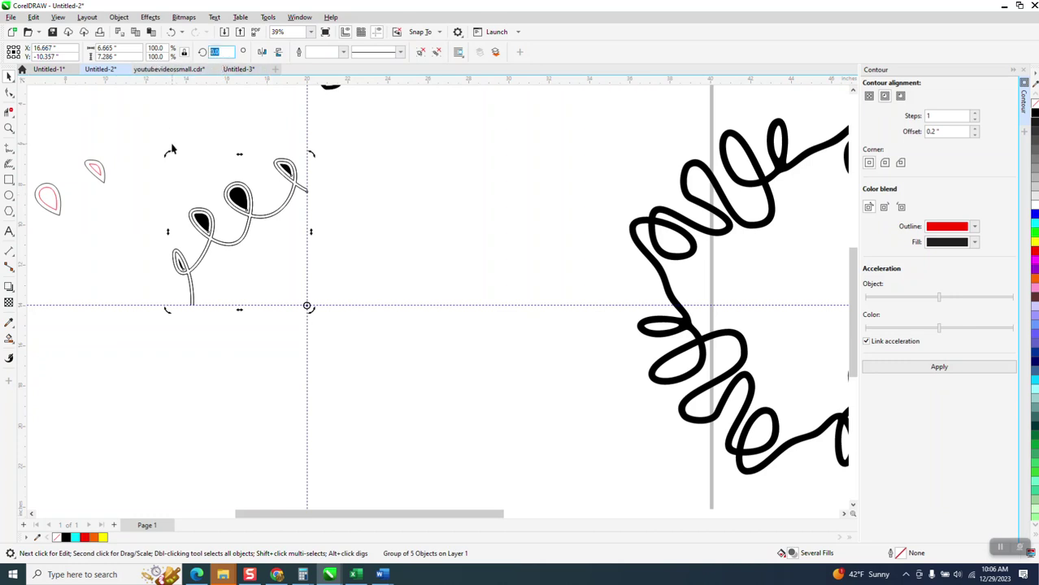
text(90)
key(Return)
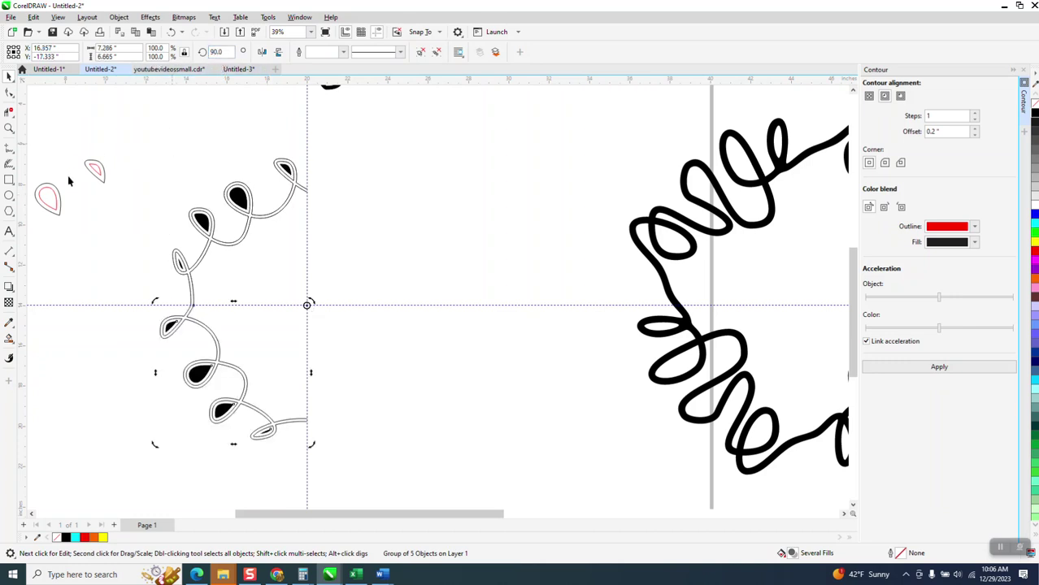
Ungroup the upper quarter section and move the outline's outer lower end node onto the rotated copy's matching end
click(9, 128)
drag(153, 293, 252, 330)
drag(301, 244, 454, 260)
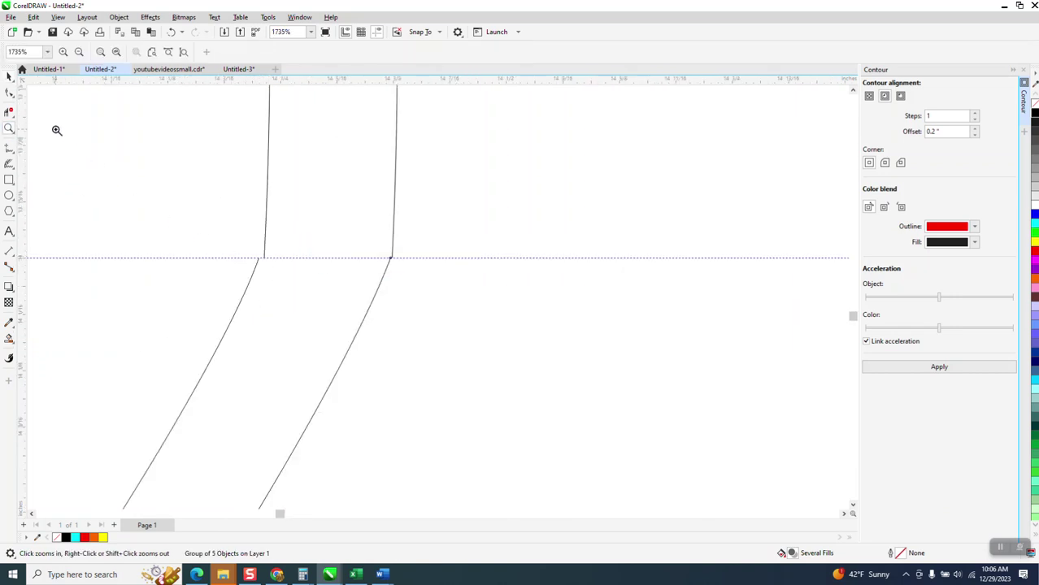
click(10, 94)
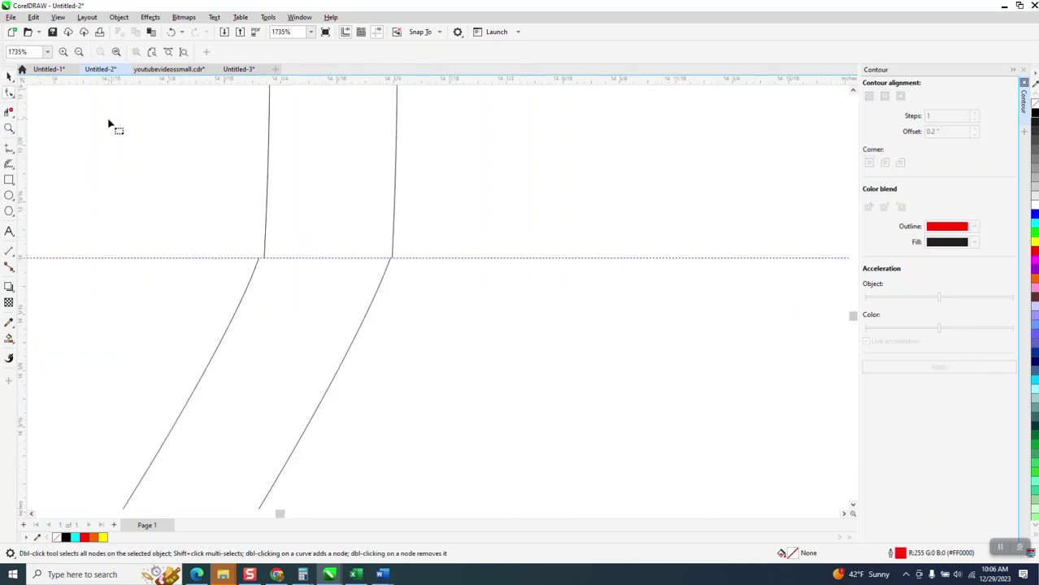
click(9, 75)
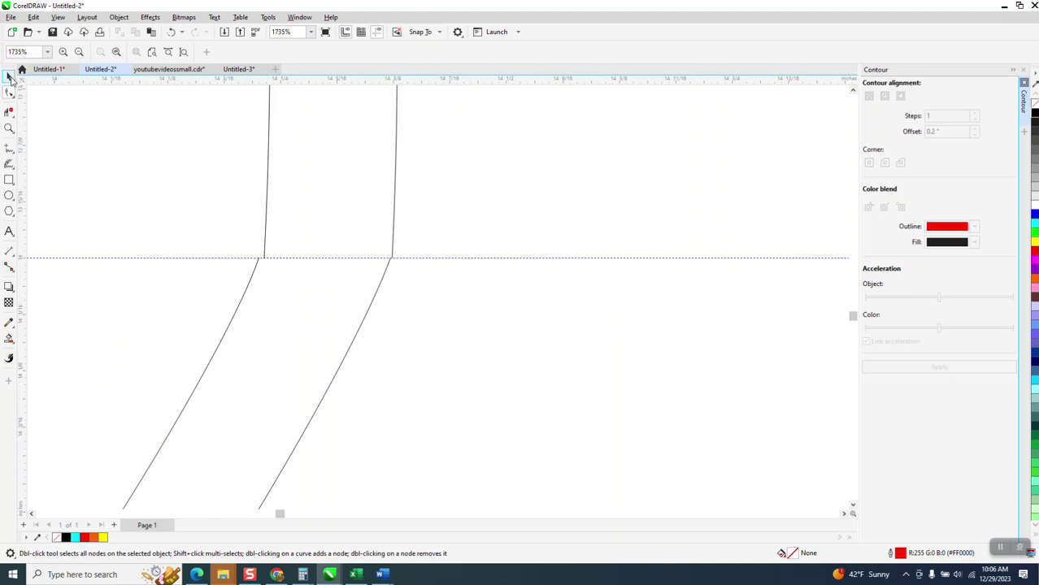
click(265, 191)
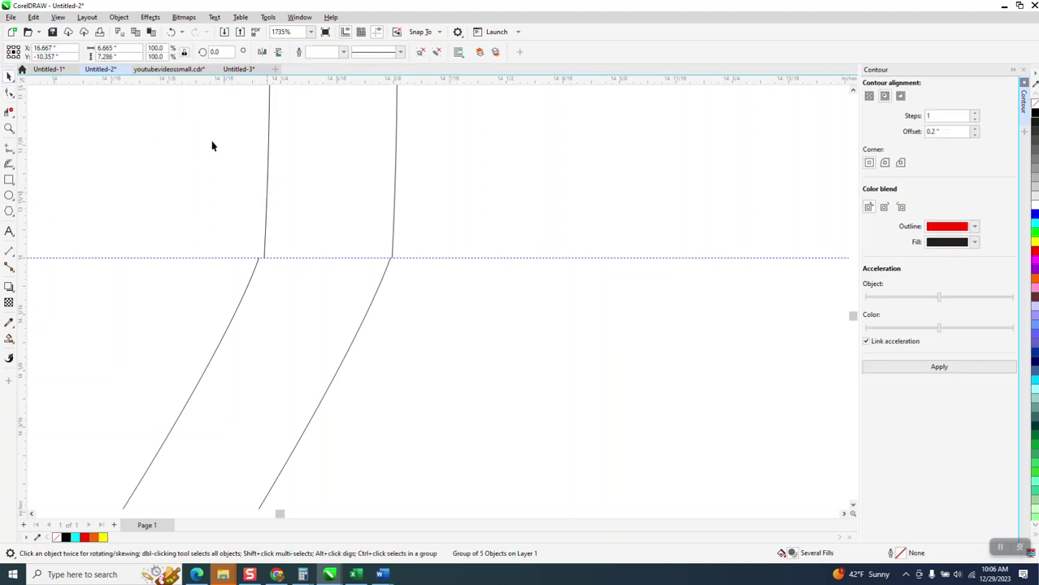
click(118, 17)
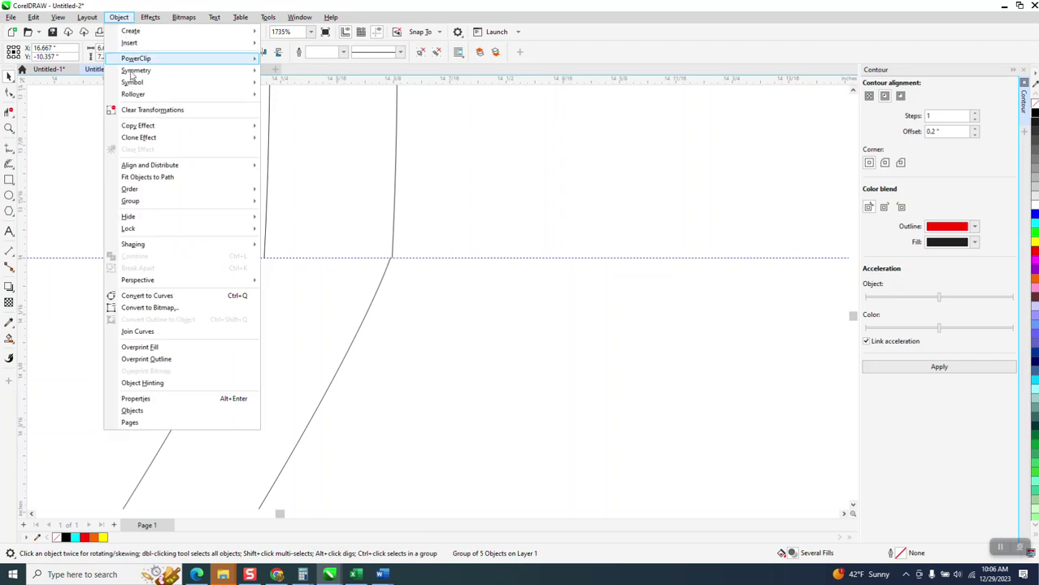
click(27, 132)
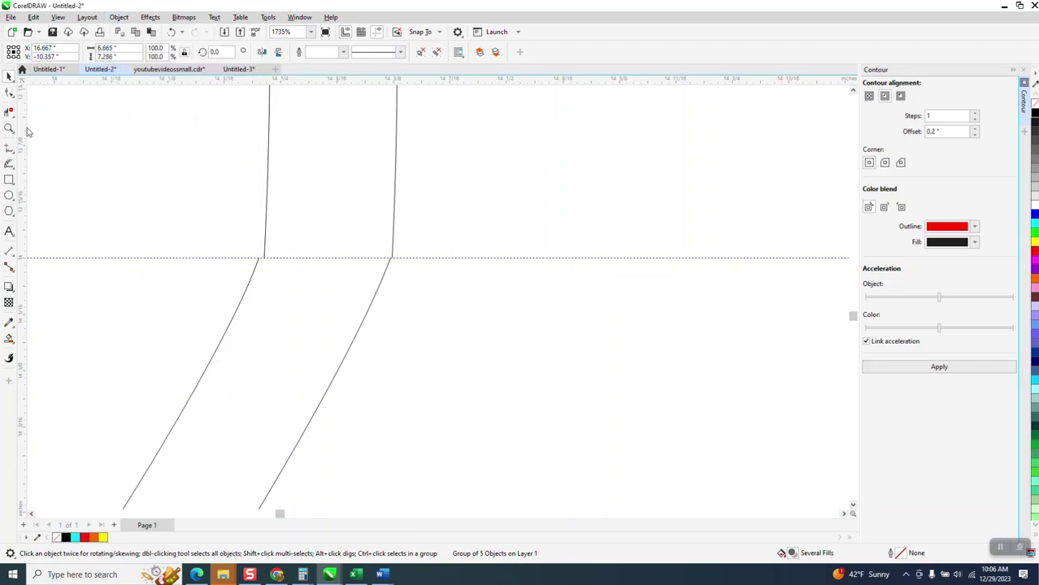
click(9, 94)
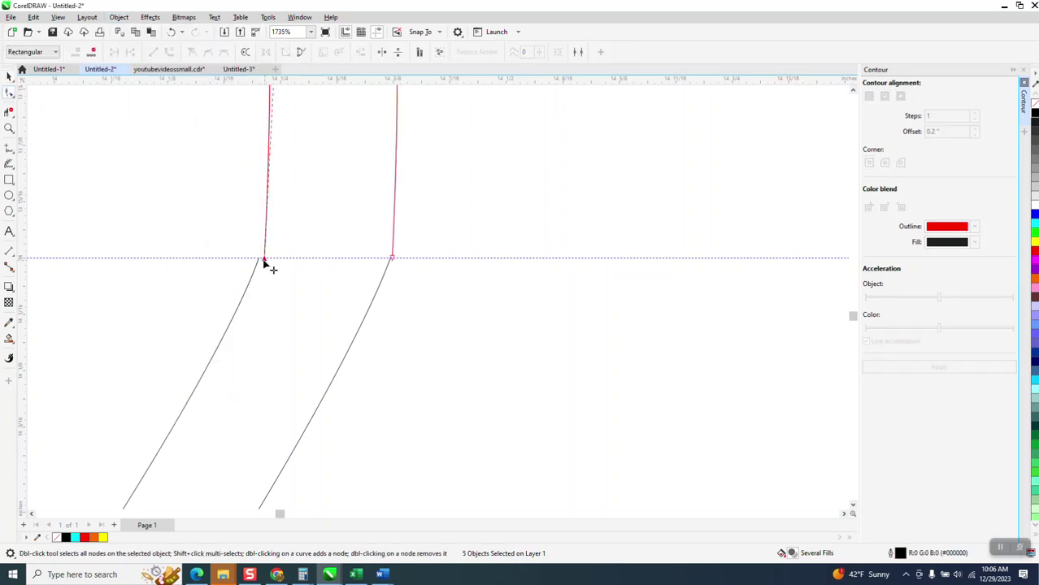
drag(263, 262, 259, 261)
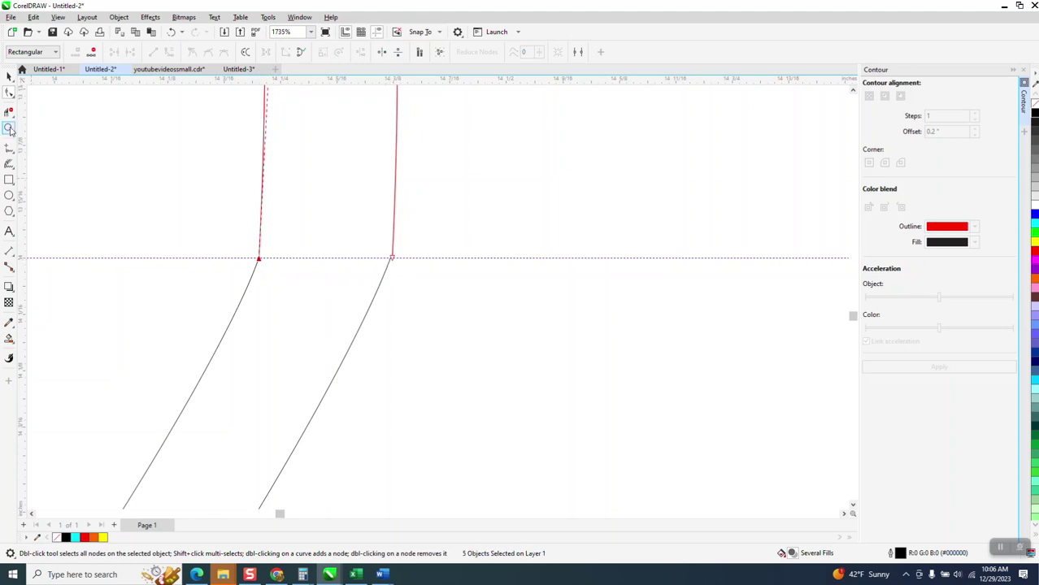
Move the outline's inner lower end node onto the rotated copy's matching end at the horizontal guide
click(9, 128)
click(408, 276)
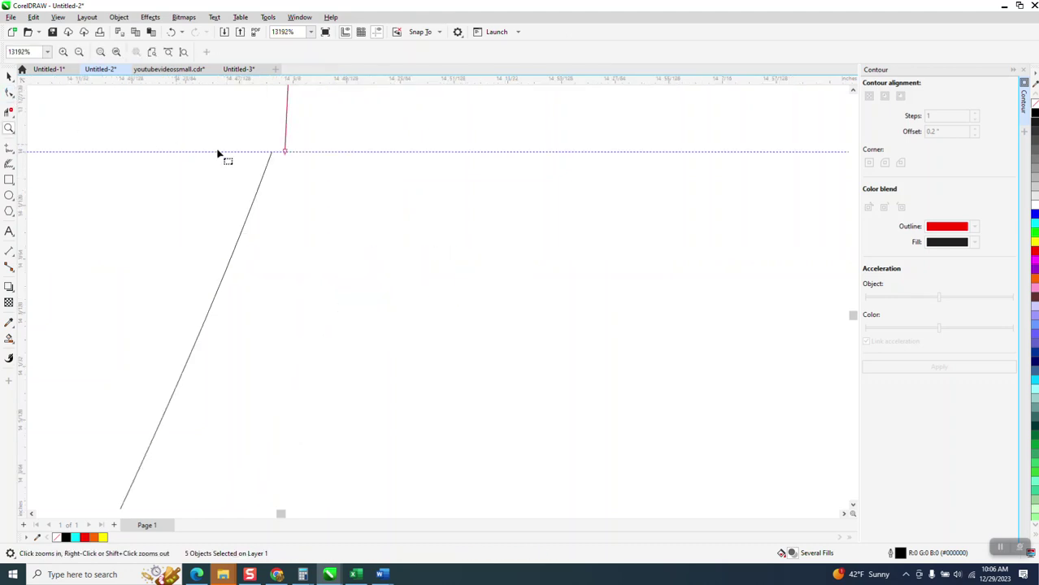
key(F10)
drag(287, 154, 272, 166)
scroll(248, 225, down, 7)
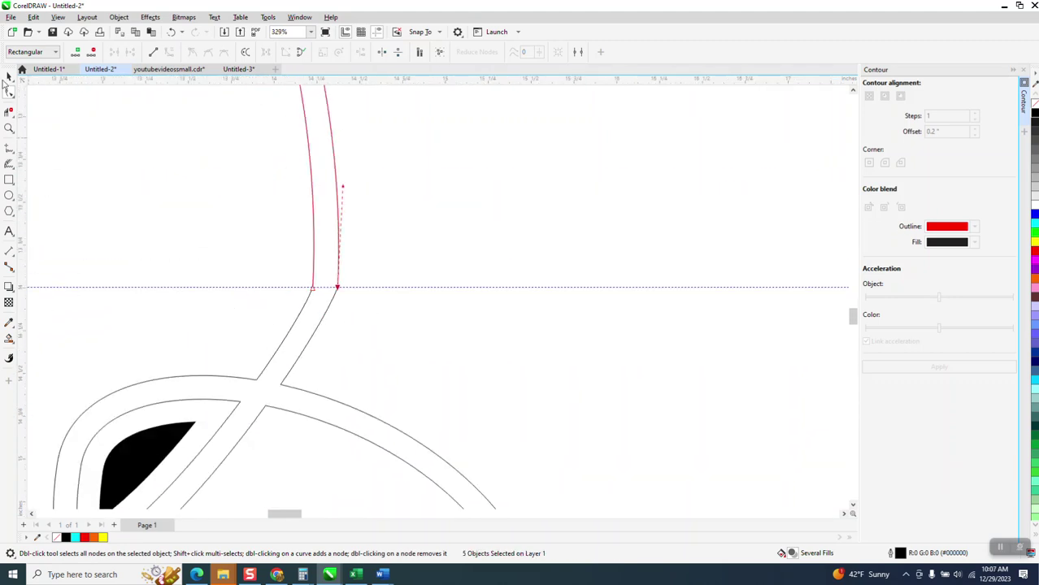
Delete the rotated copy below the horizontal guide
click(9, 76)
scroll(327, 367, down, 4)
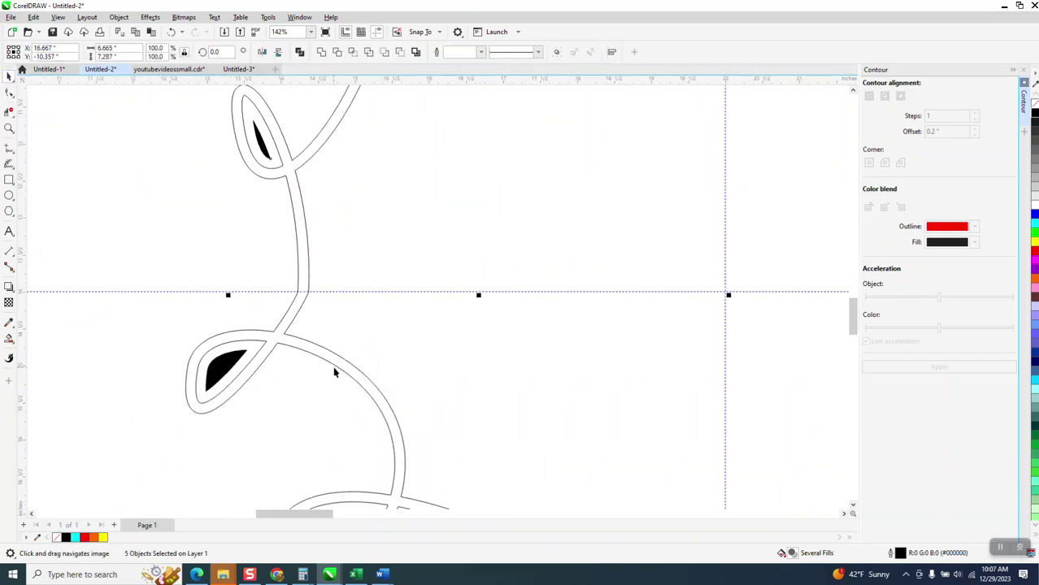
click(335, 367)
key(Delete)
Regroup the corrected looping outline with its four black teardrops
scroll(318, 356, down, 3)
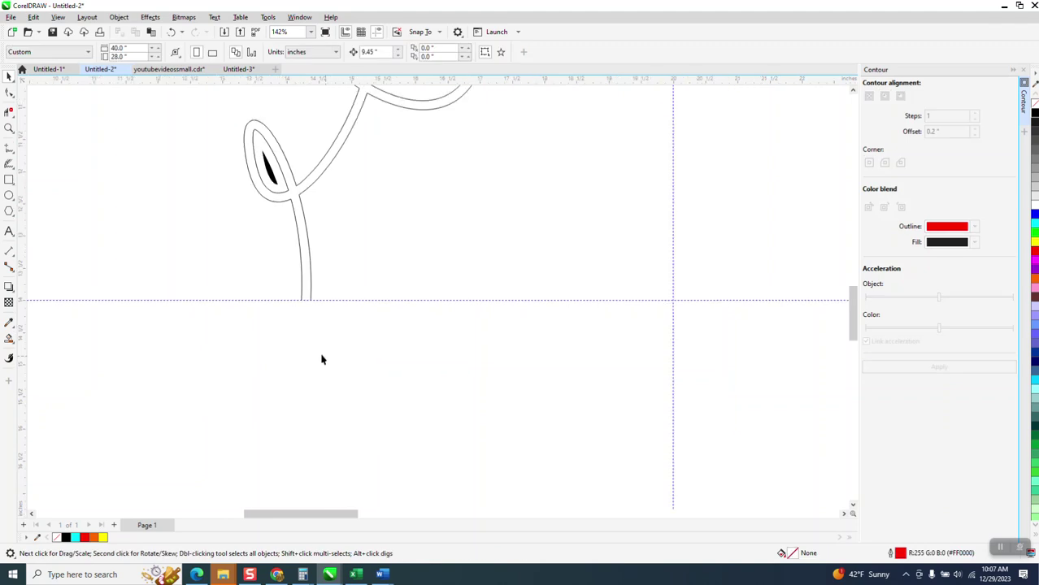
scroll(309, 358, down, 1)
drag(271, 207, 335, 310)
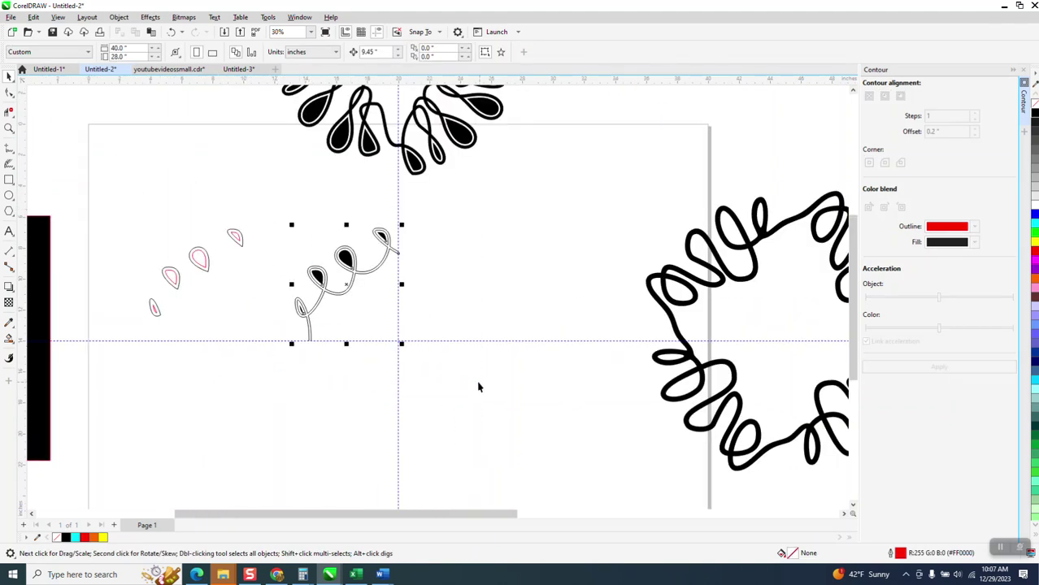
key(ctrl+g)
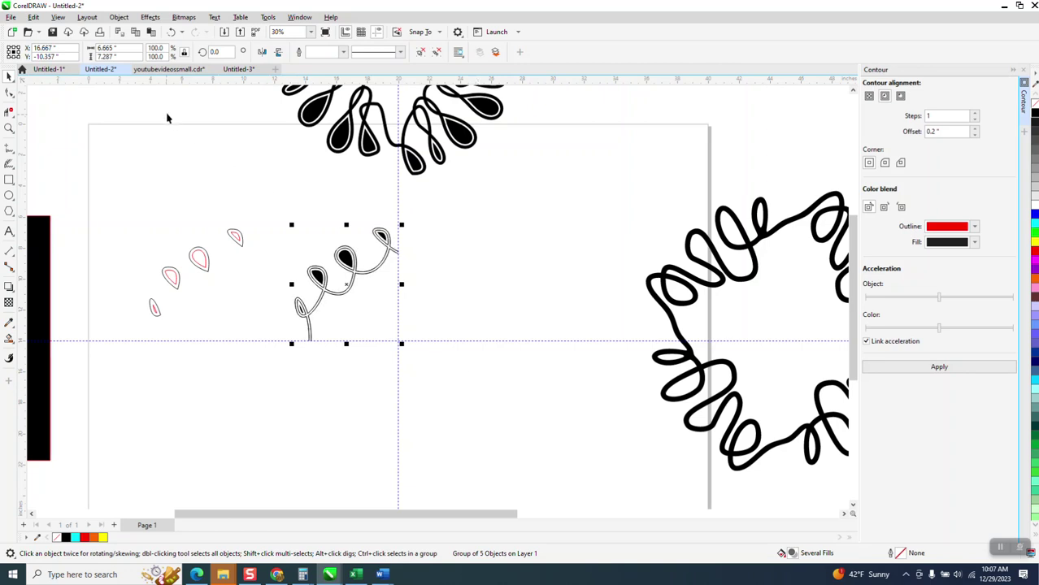
Rotate a copy of the quarter section 90° about the guidelines' intersection and repeat it twice to complete the wreath
click(209, 52)
text(90)
key(Return)
key(ctrl+r)
key(ctrl+r)
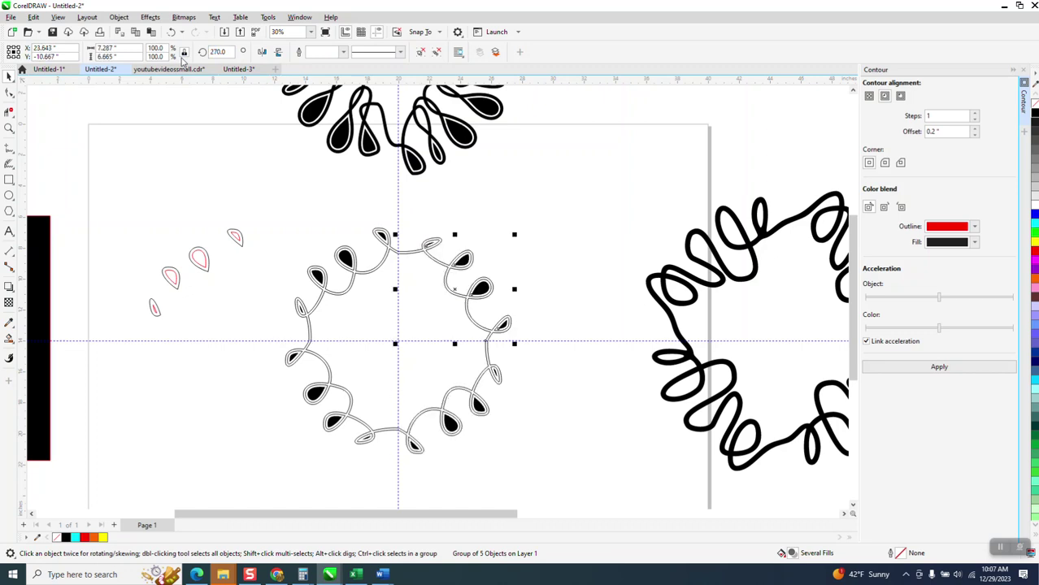
Draw a rectangle about 16 by 16.4 in around the wreath and fill the looping band black with Smart Fill
click(9, 180)
drag(279, 209, 530, 464)
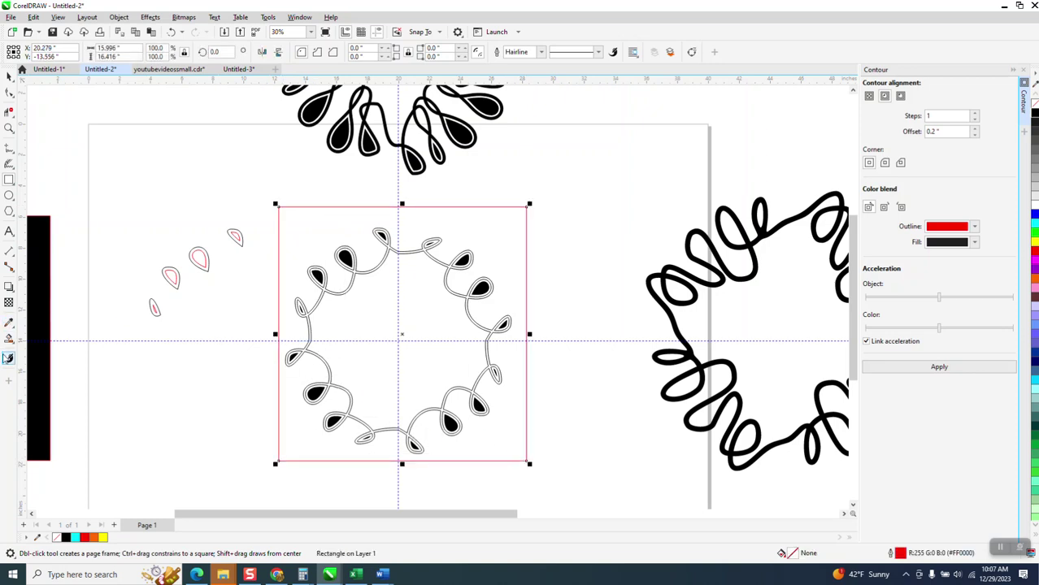
click(9, 340)
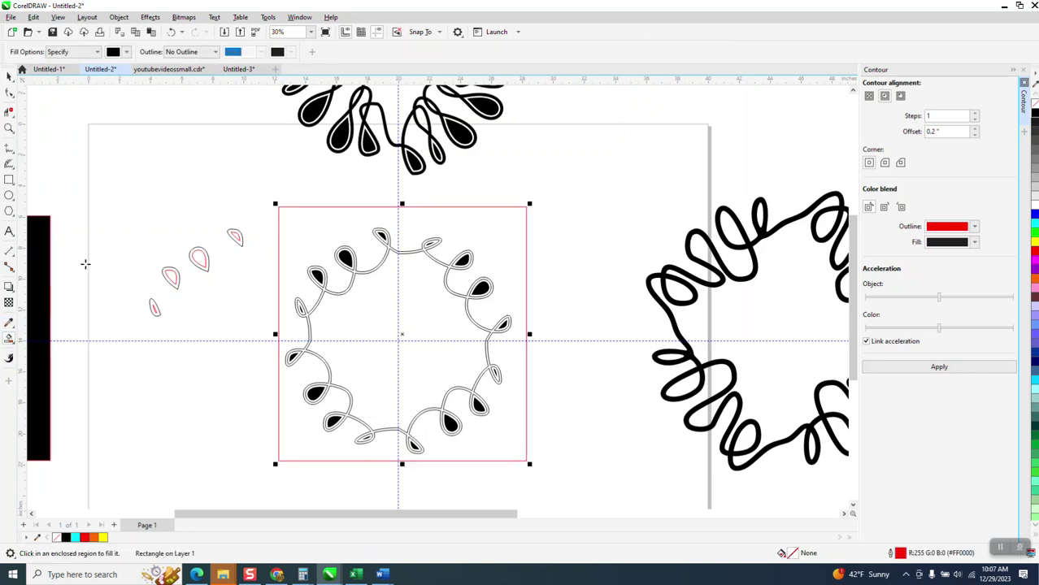
click(387, 242)
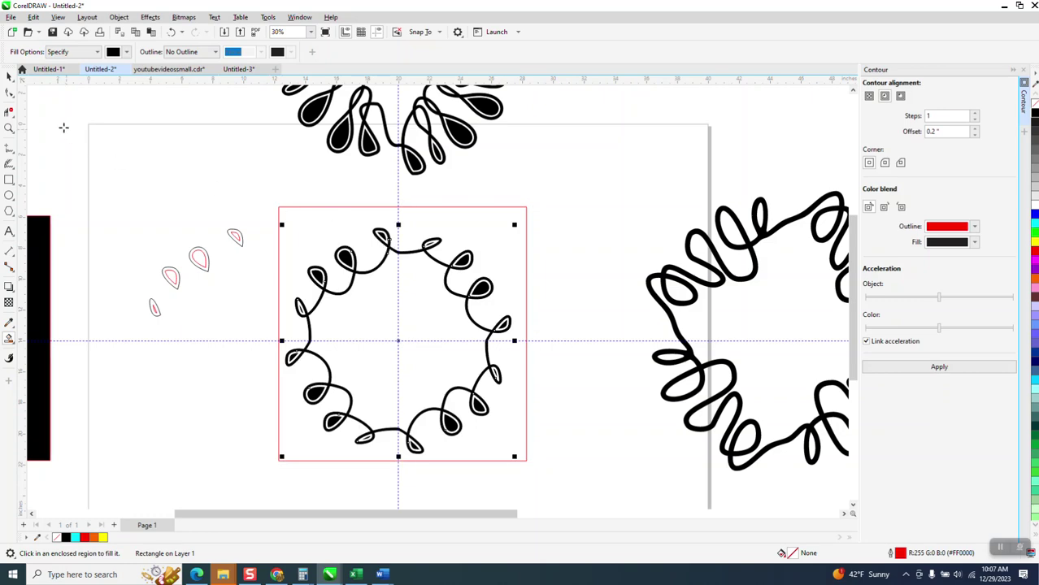
Delete the red rectangle surrounding the wreath
click(9, 75)
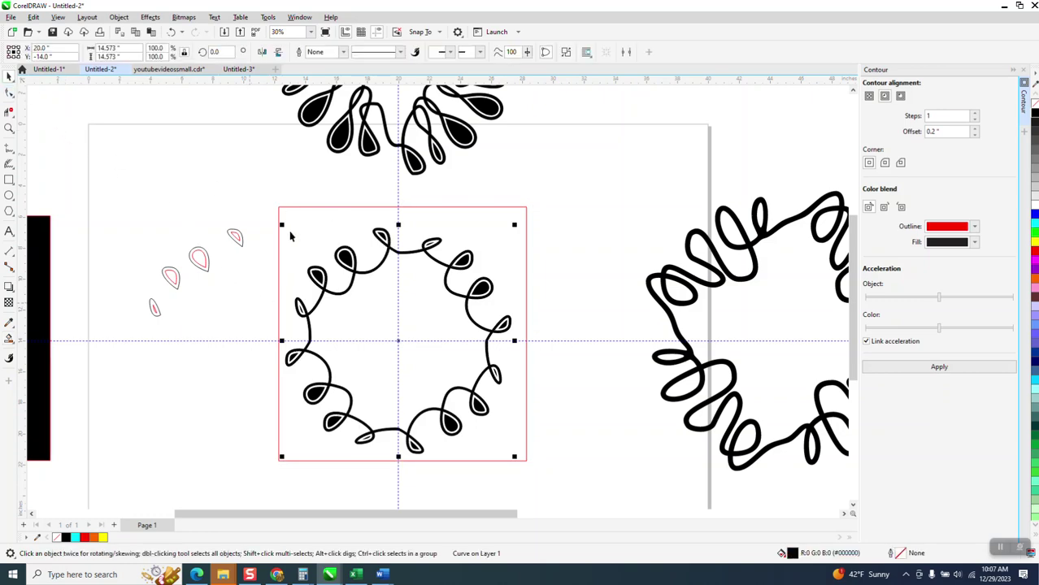
click(305, 209)
key(Delete)
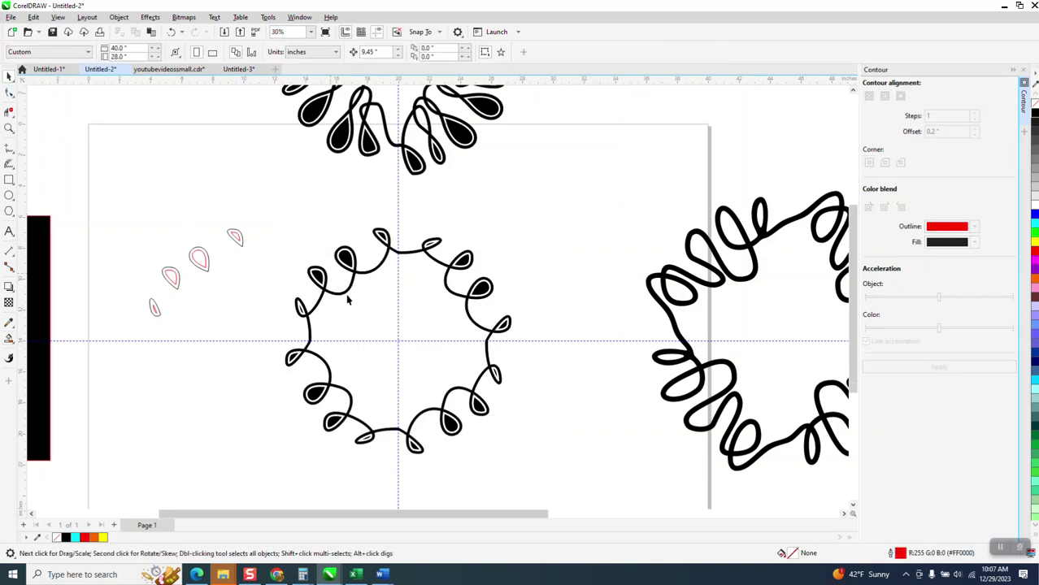
Recolor the looping band of the teardrop wreath directly above the new one to orange
scroll(358, 284, down, 3)
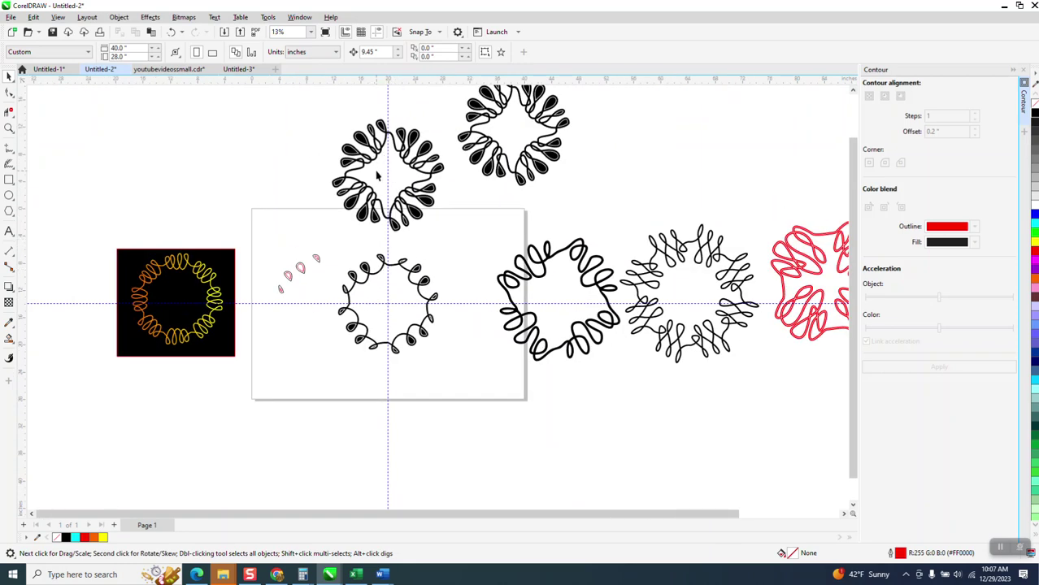
click(9, 128)
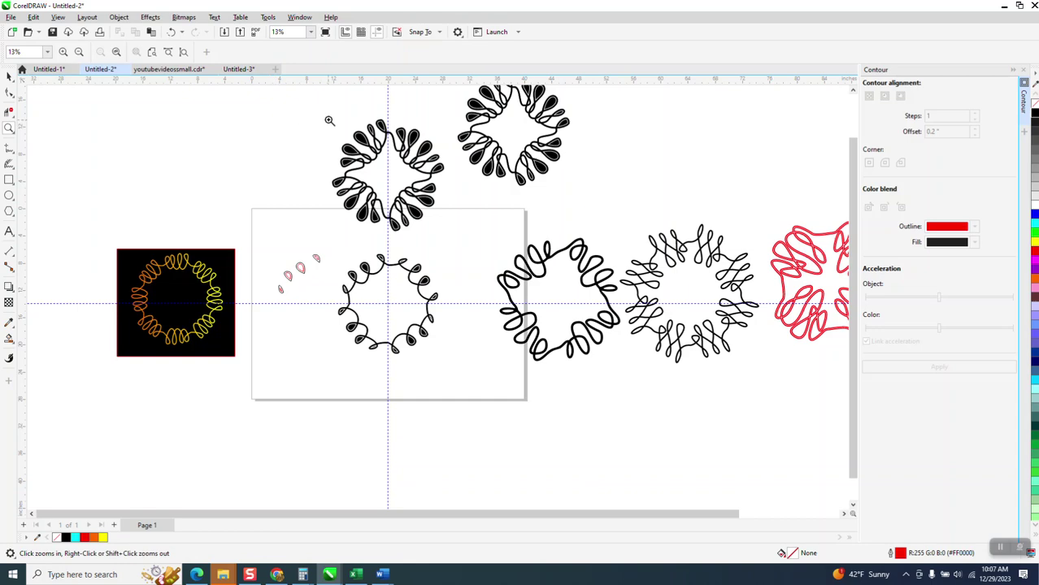
drag(328, 119, 573, 283)
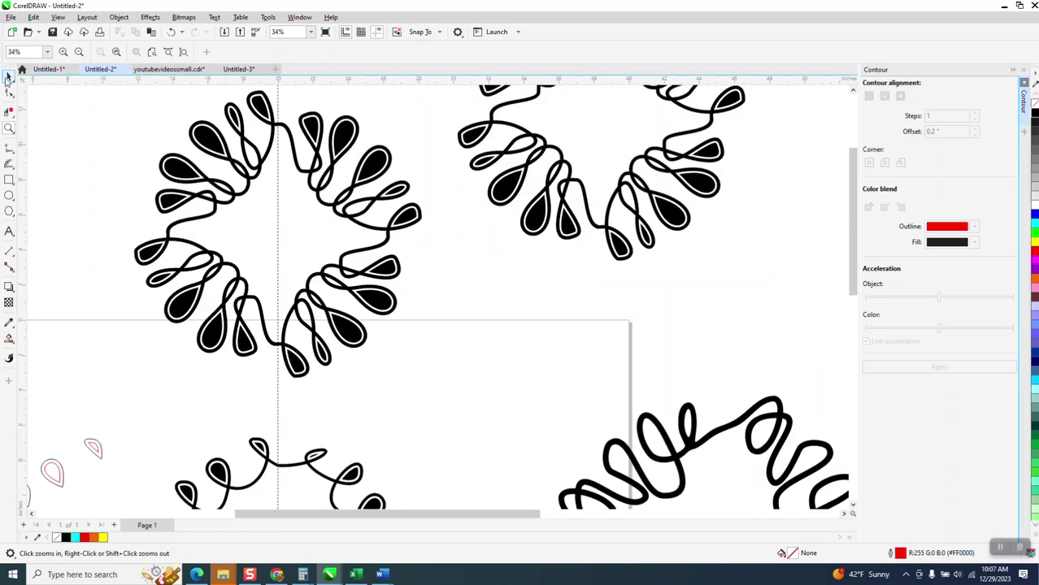
click(9, 76)
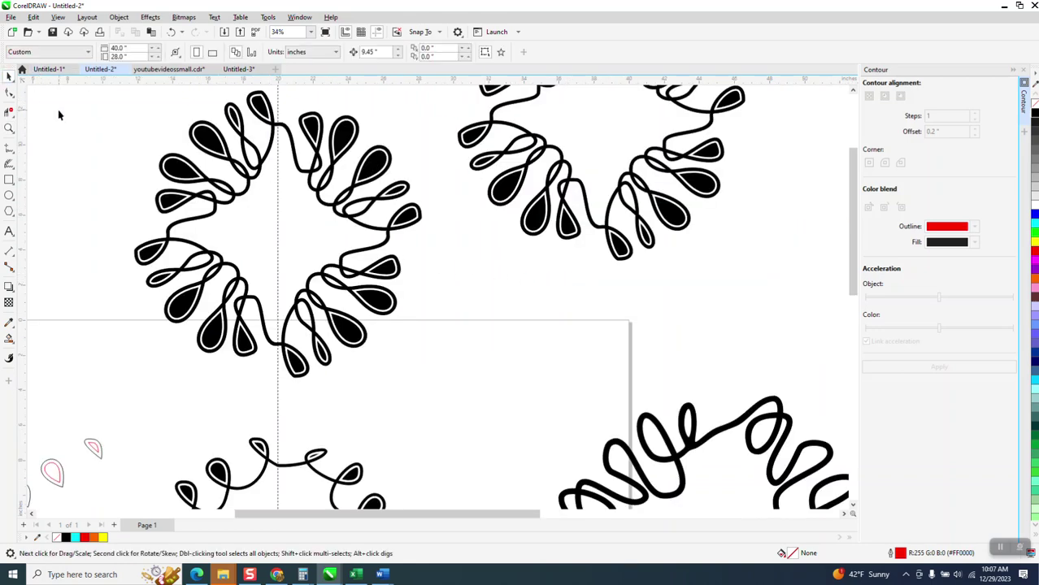
click(282, 130)
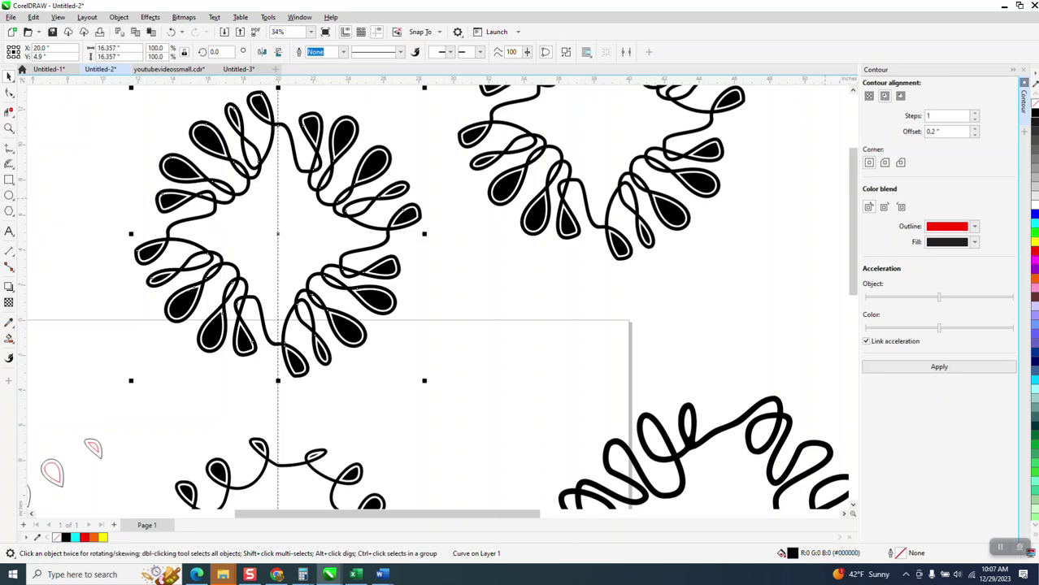
right_click(1035, 280)
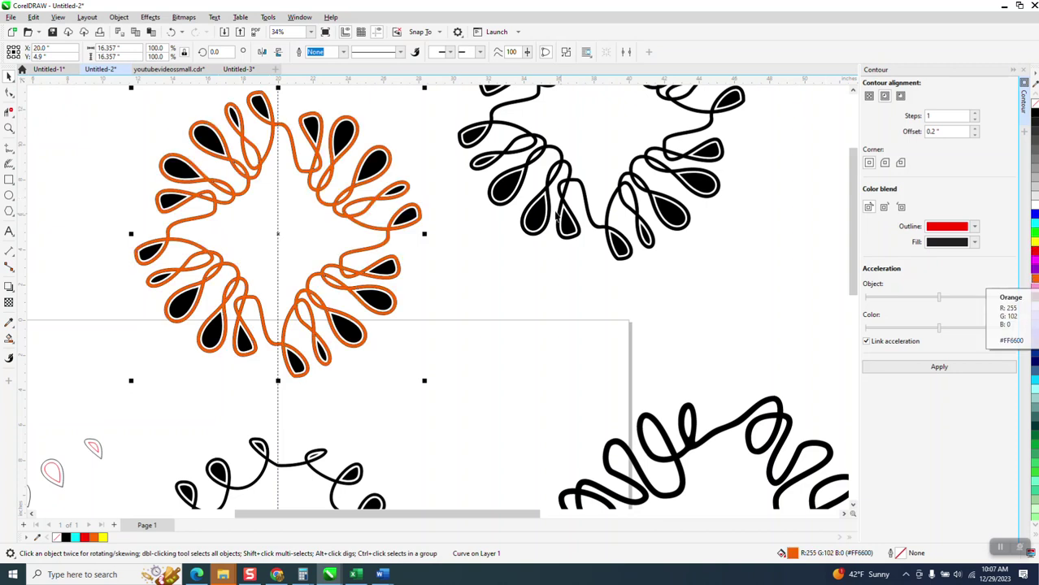
Try filling the orange wreath's upper-right teardrop group with cyan
click(345, 140)
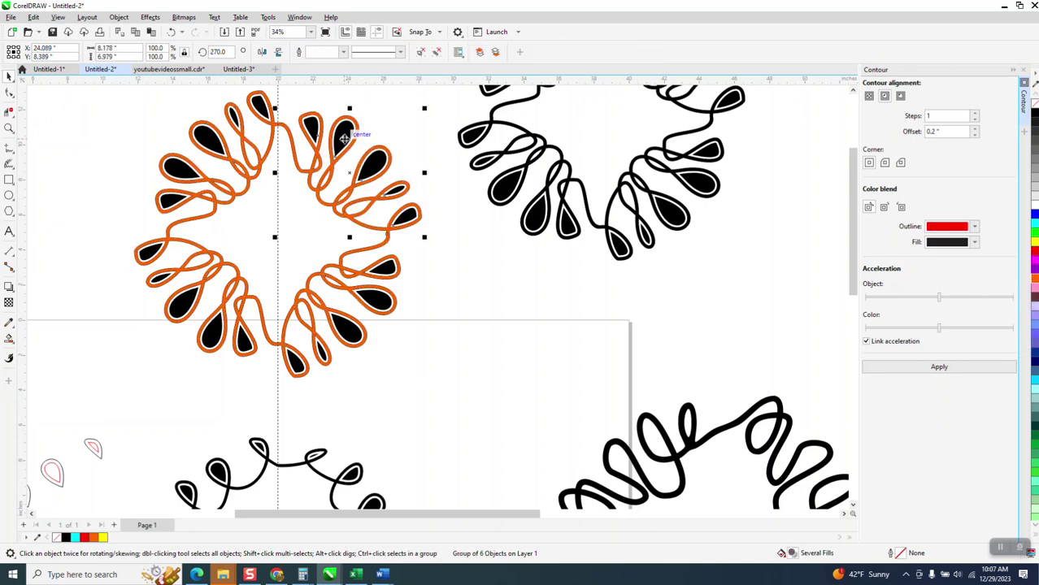
click(1035, 229)
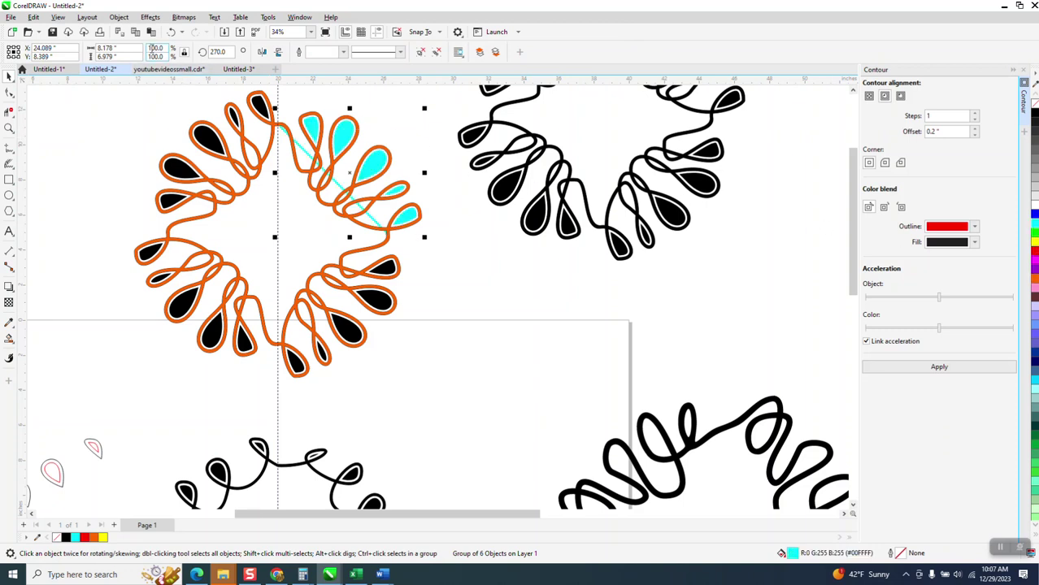
click(171, 31)
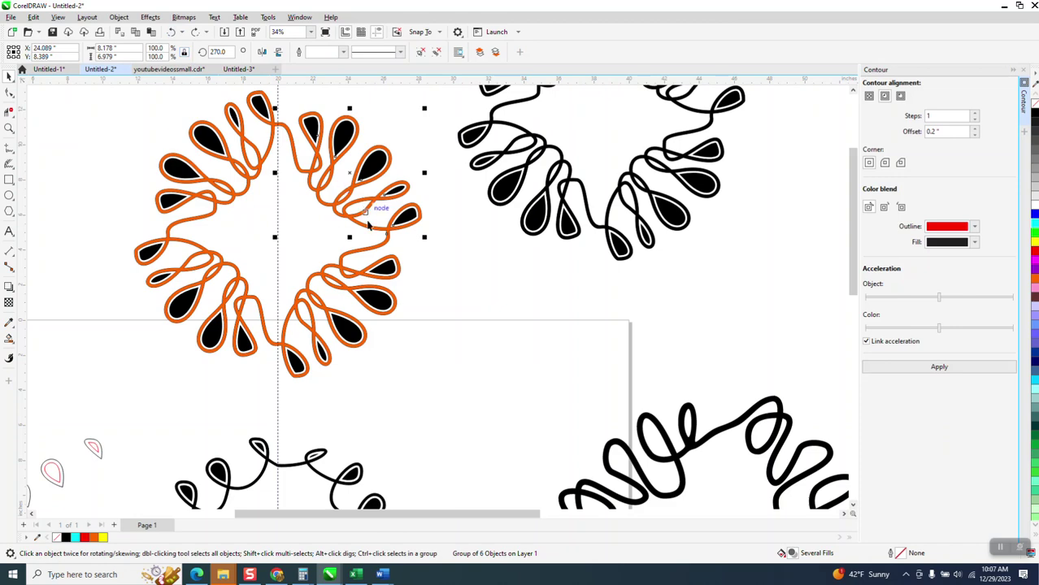
Move the orange wreath's upper-right teardrop group about 18.9 in left, clear of the wreath
scroll(370, 212, down, 3)
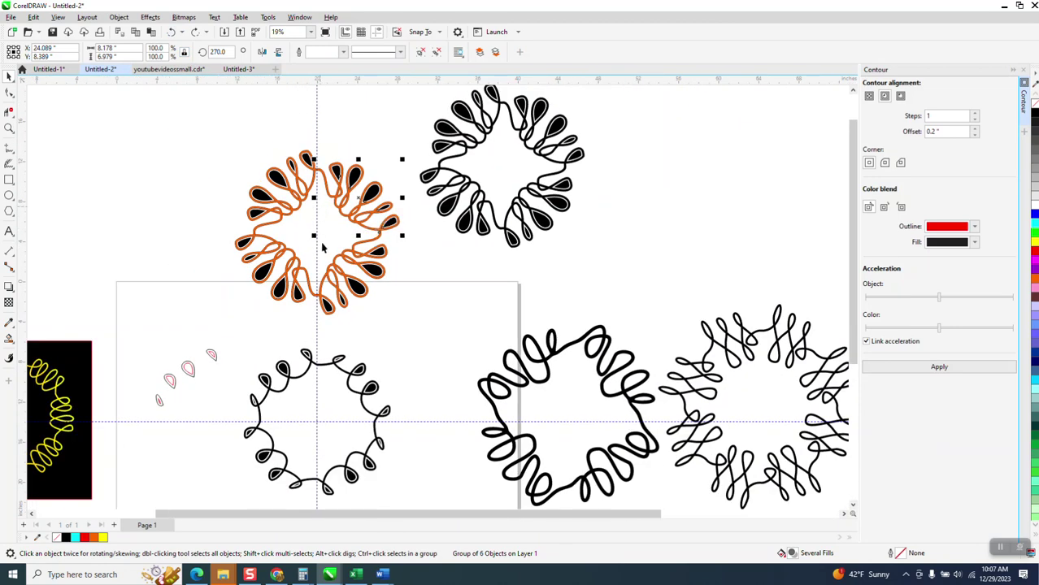
click(310, 133)
click(355, 173)
drag(355, 173, 165, 173)
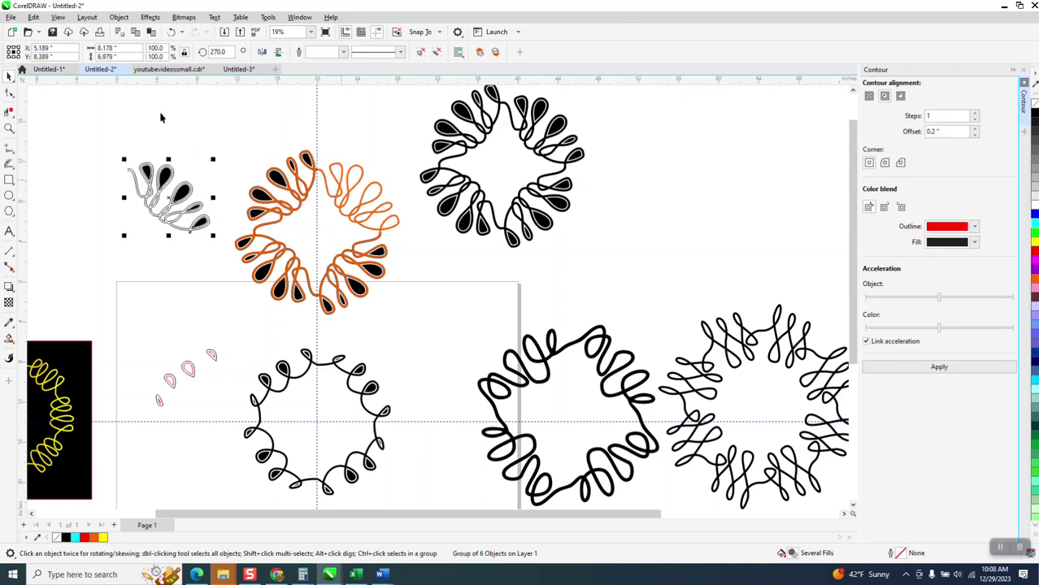
Ungroup the detached quarter section and move its five black teardrops about 9.45 in left, clear of the looping outline
click(122, 18)
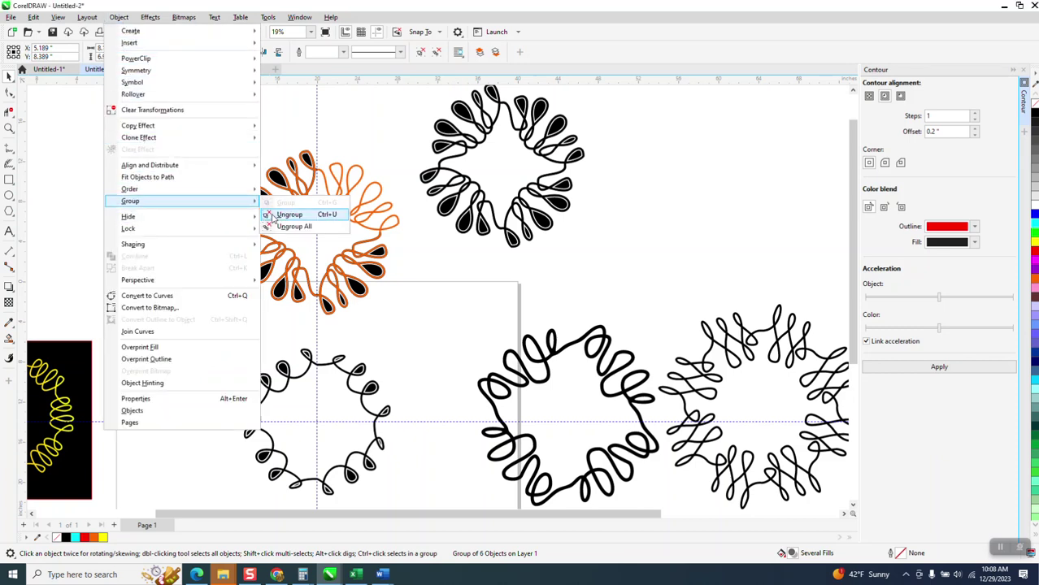
click(285, 214)
click(146, 169)
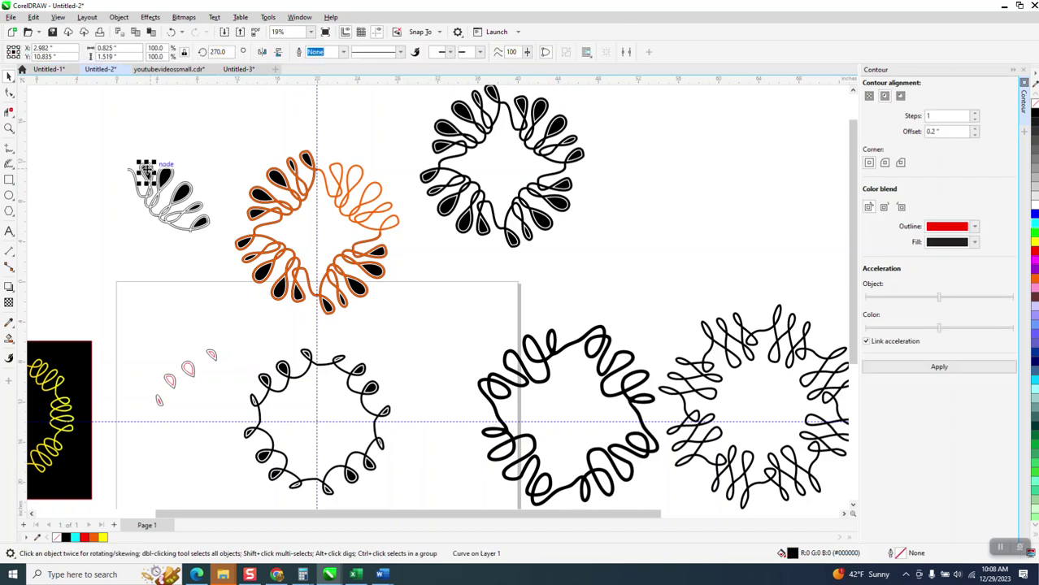
key(Left)
drag(162, 181, 70, 179)
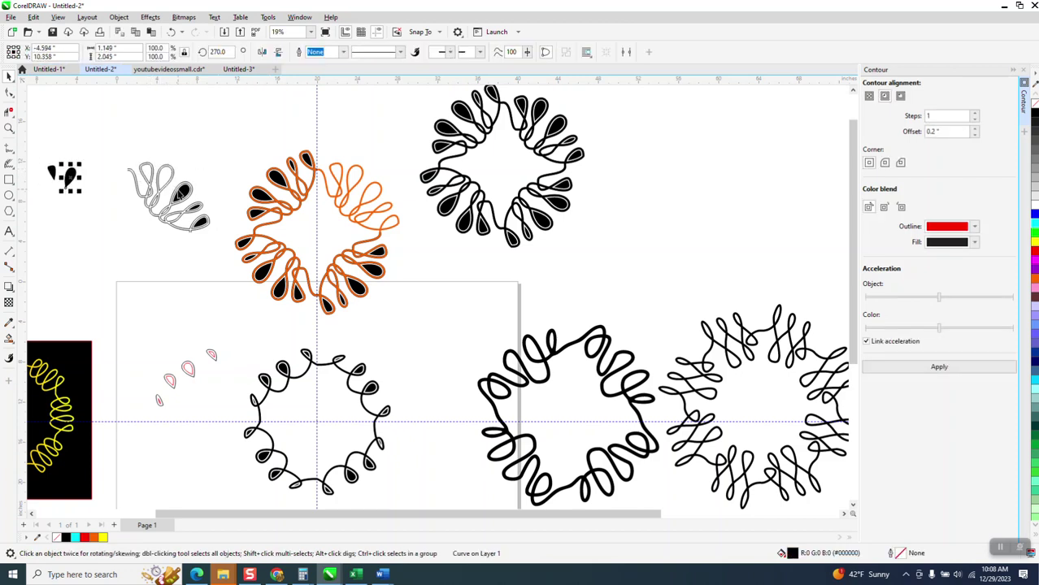
click(182, 193)
drag(182, 193, 85, 193)
click(195, 208)
drag(195, 208, 99, 206)
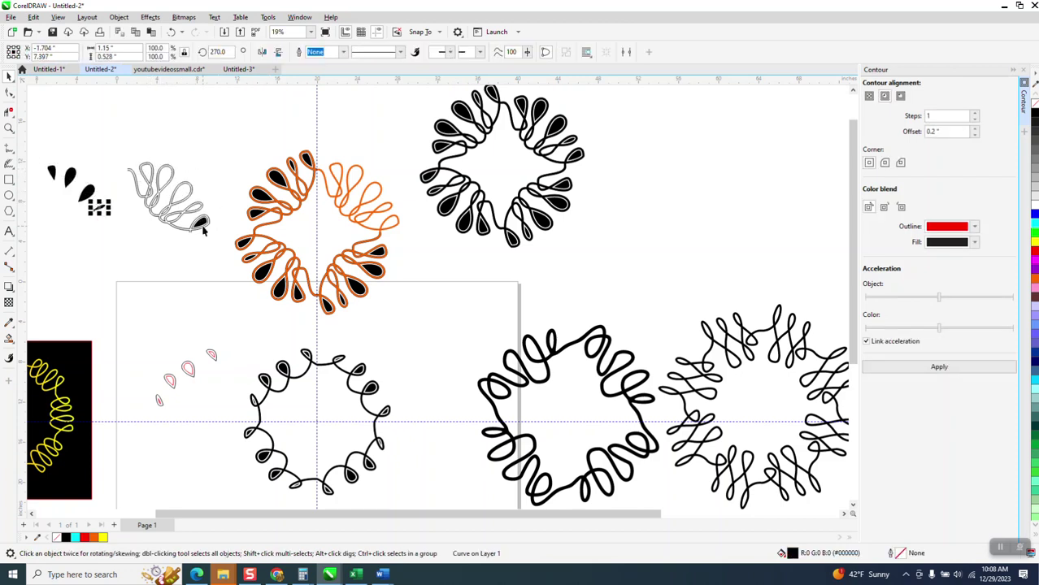
drag(203, 226, 136, 240)
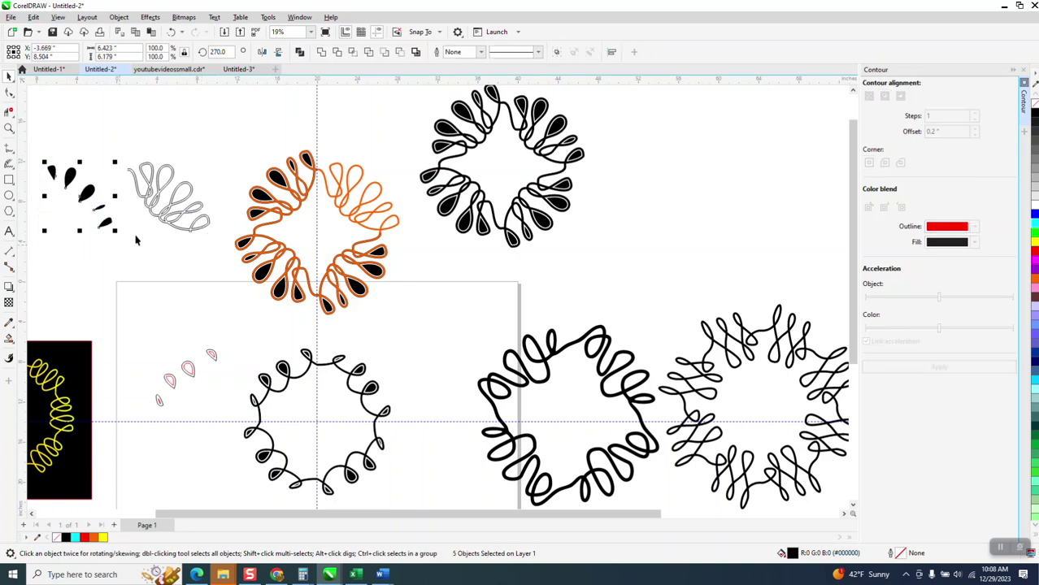
Fill the five separated teardrops with green and move them about 28.35 in right into the orange wreath's empty upper-right loops
click(1036, 242)
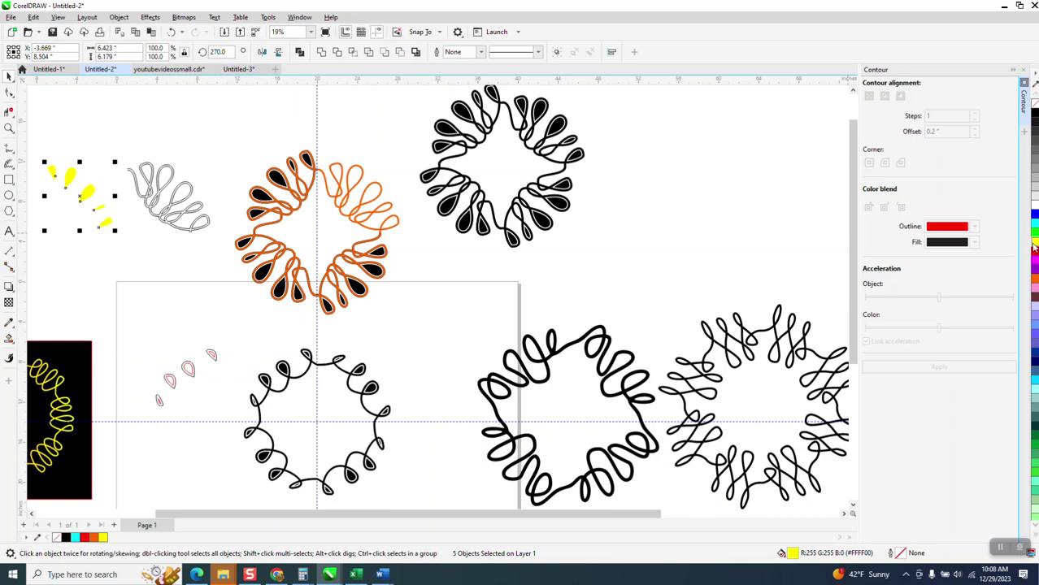
click(1035, 235)
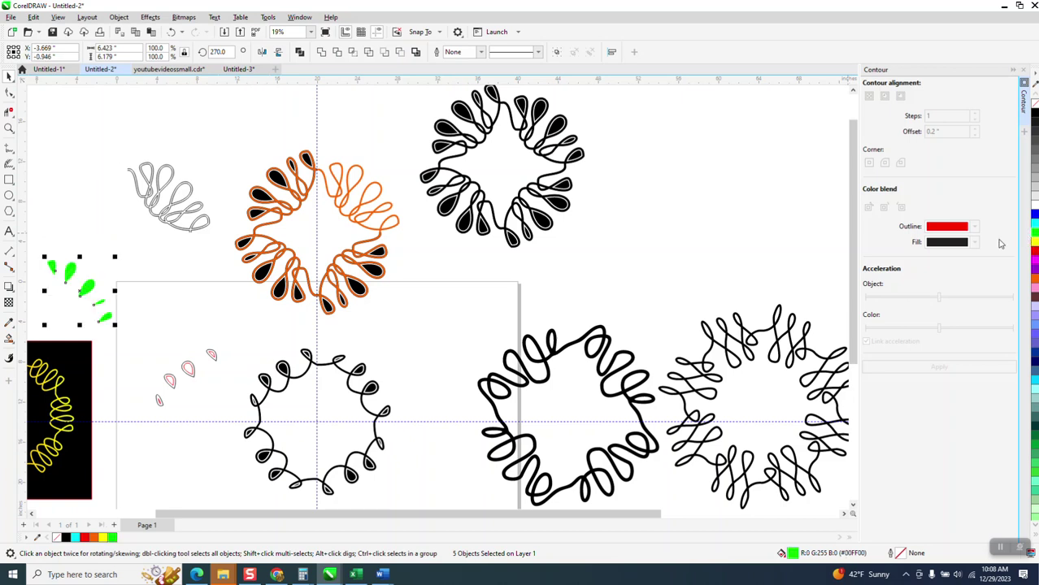
key(Up)
key(Right)
key(Right)
key(Right)
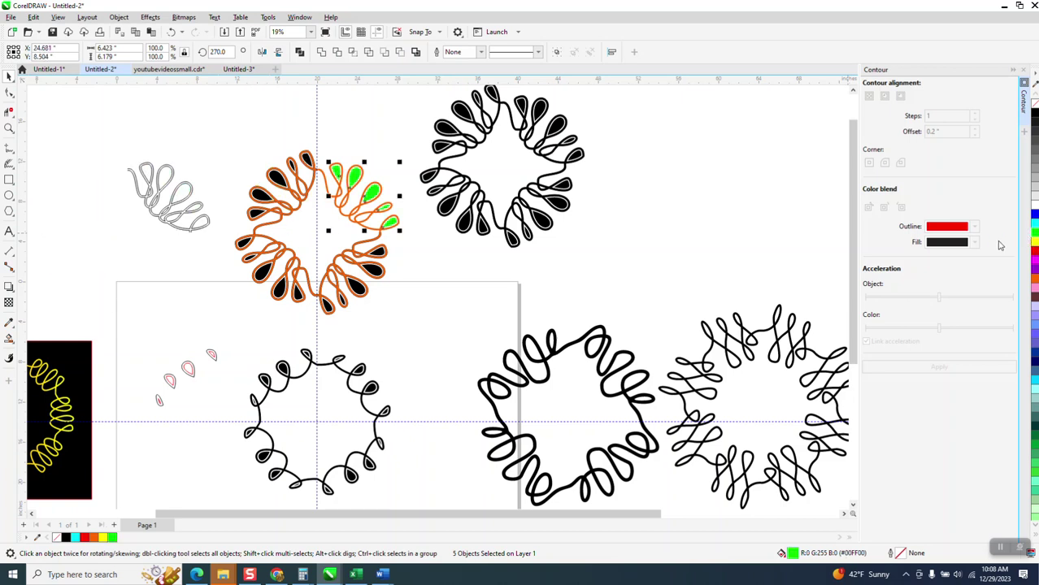
Examine the green teardrops in the orange wreath up close, and review all the wreath designs together
click(9, 128)
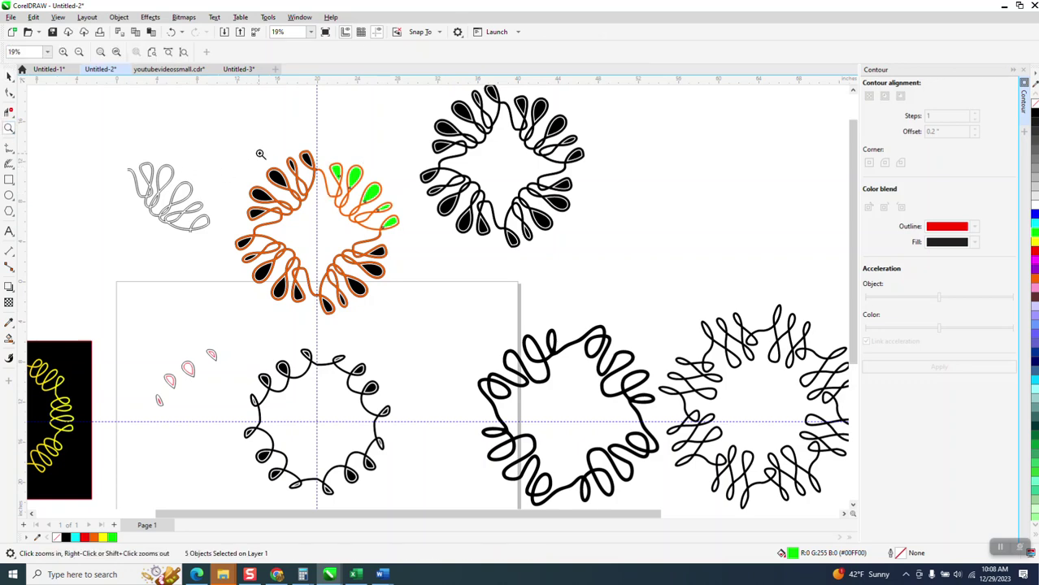
drag(259, 153, 508, 322)
drag(286, 101, 537, 314)
scroll(447, 287, down, 1)
right_click(447, 287)
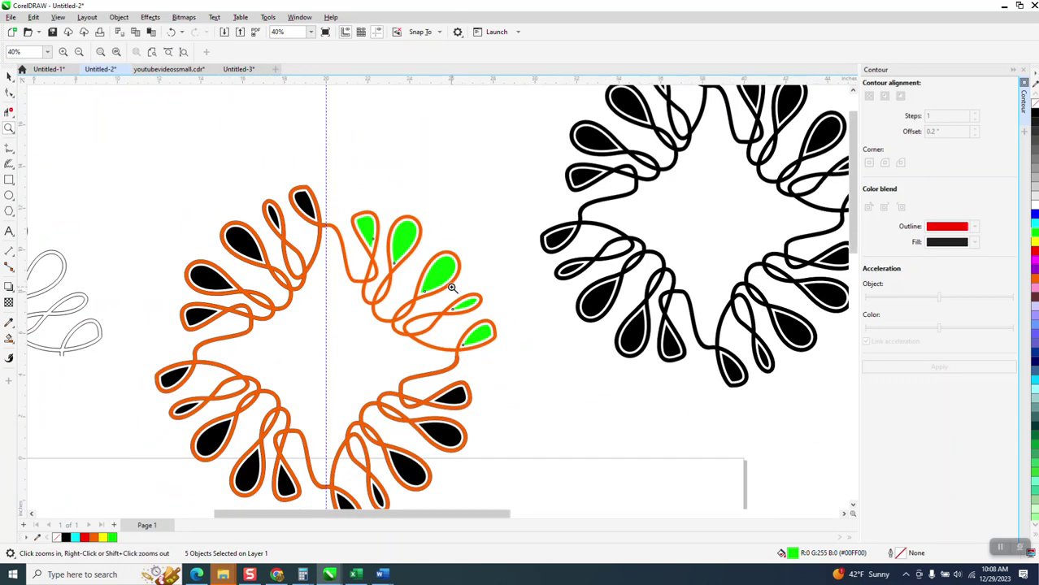
right_click(448, 288)
right_click(448, 288)
right_click(447, 287)
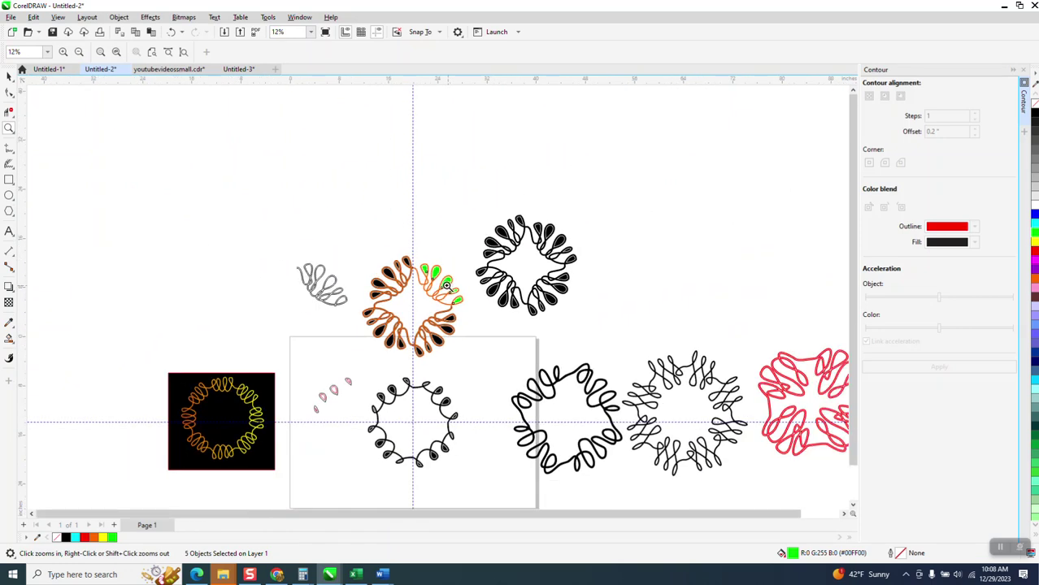